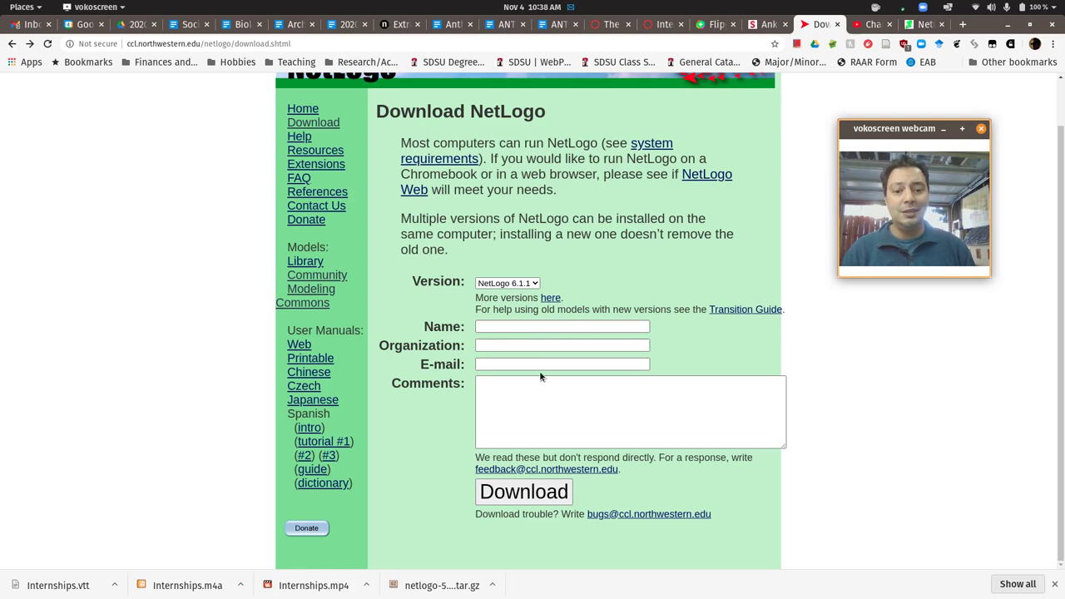
# - Submit the download form with NetLogo 6.1.1 selected to reach its downloads page
pyautogui.click(524, 489)
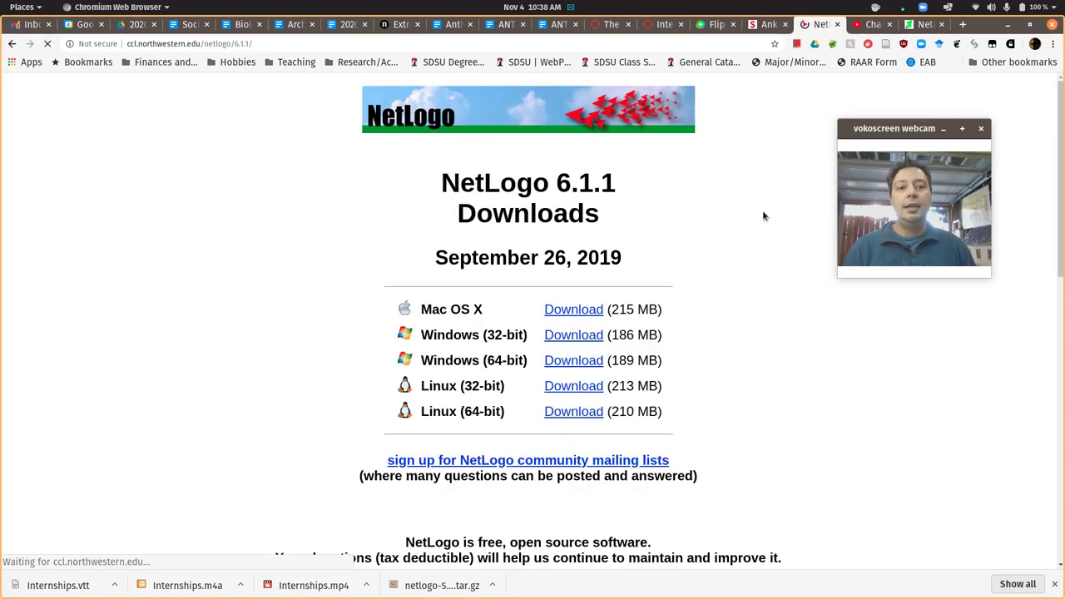
# - Review the NetLogo 6.1.1 installers for Mac OS X, Windows and Linux, then show all windows
pyautogui.scroll(-1, 466, 317)
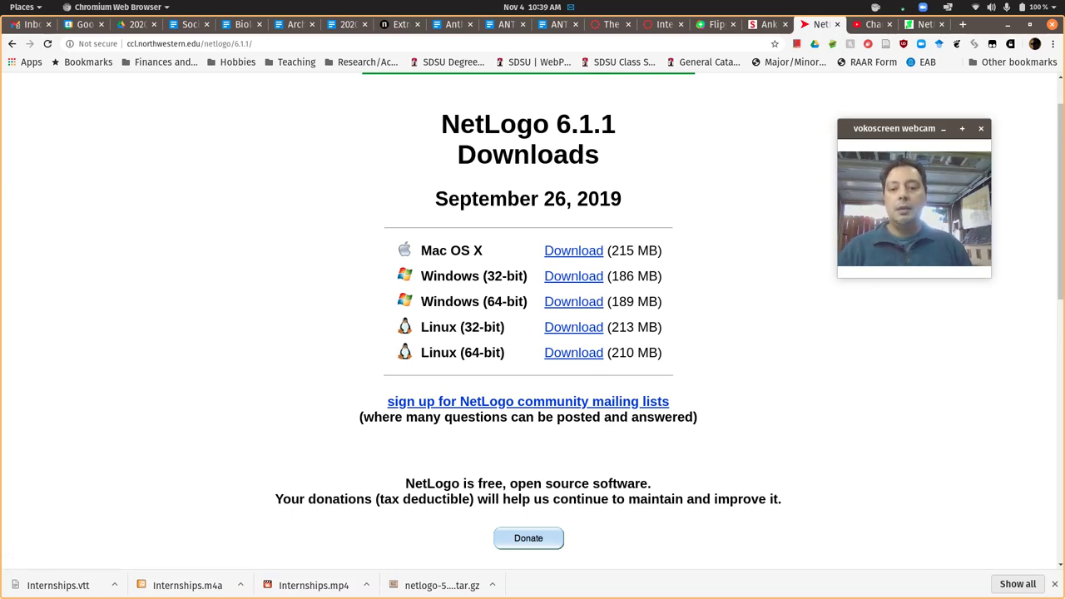
pyautogui.press('super')
# - Extract MayaSim.zip in Downloads and check the new MayaSim folder's seven files
pyautogui.click(260, 412)
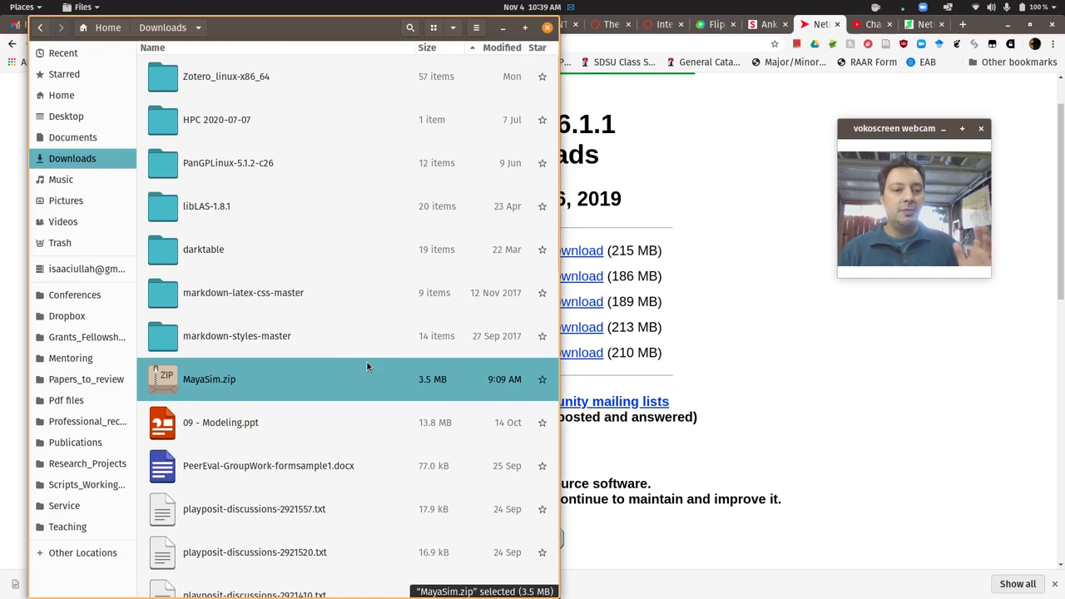
pyautogui.rightClick(208, 382)
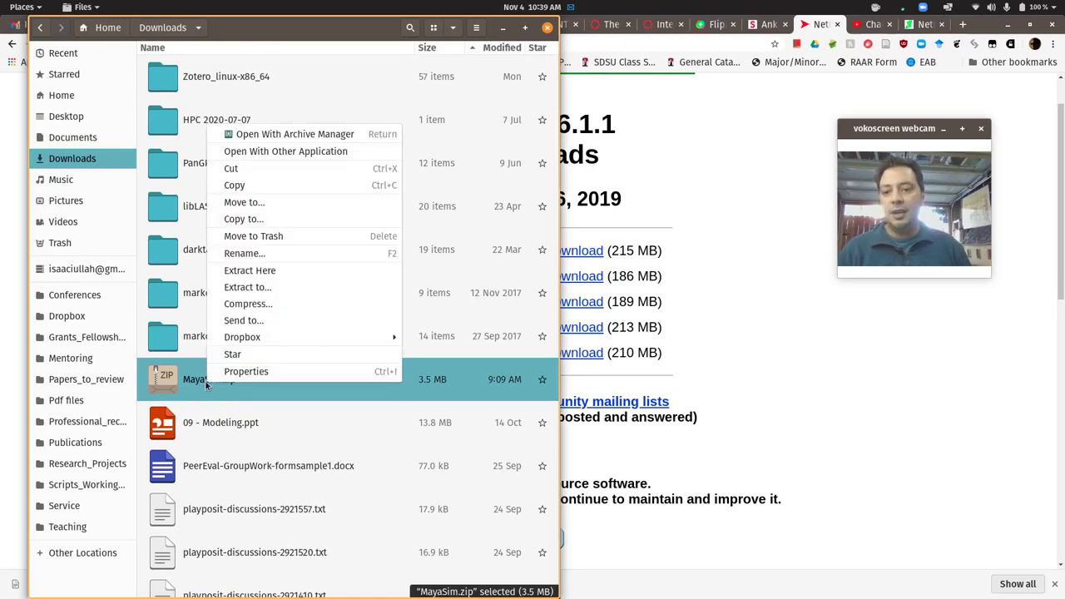
pyautogui.click(258, 270)
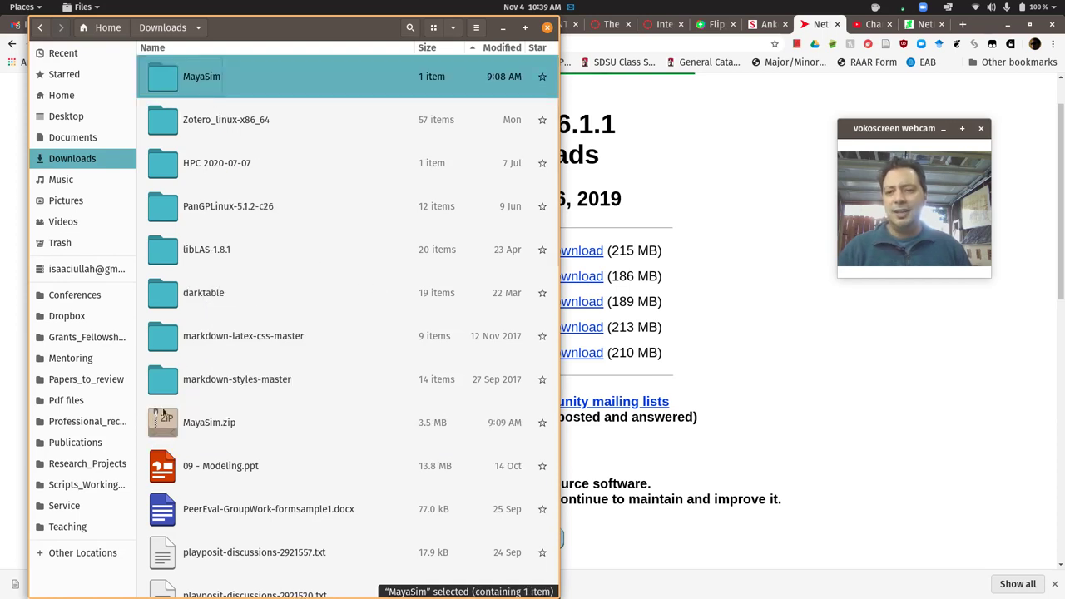
pyautogui.doubleClick(200, 81)
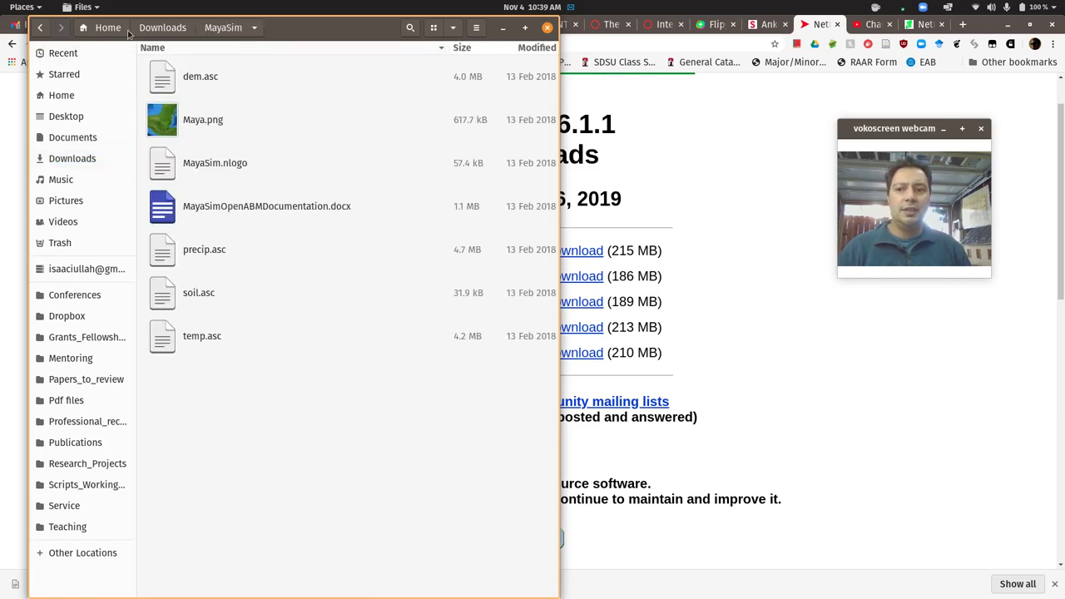
pyautogui.click(163, 27)
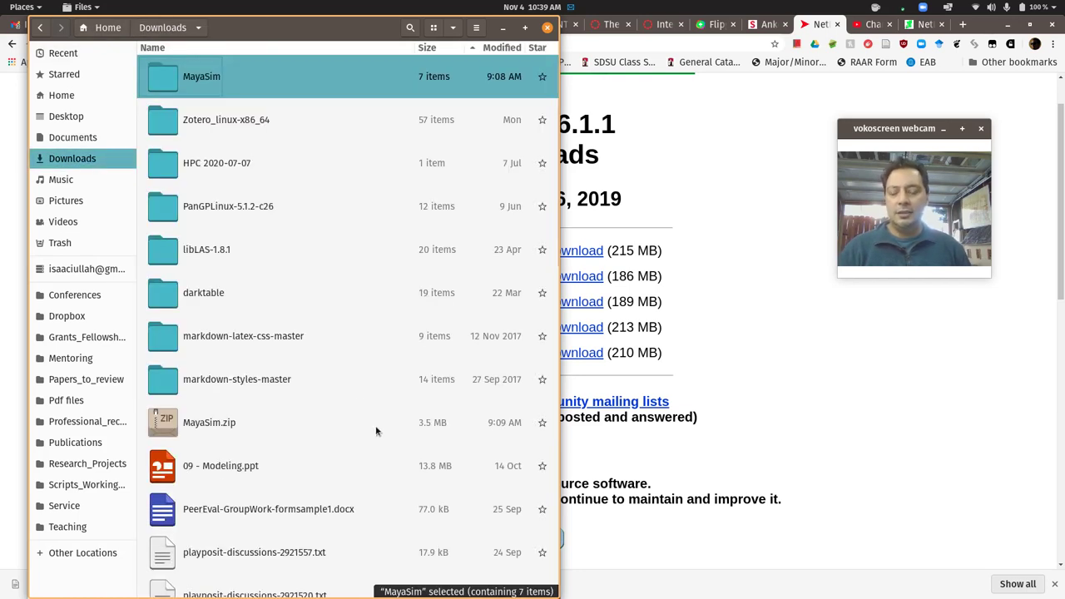
pyautogui.press('super')
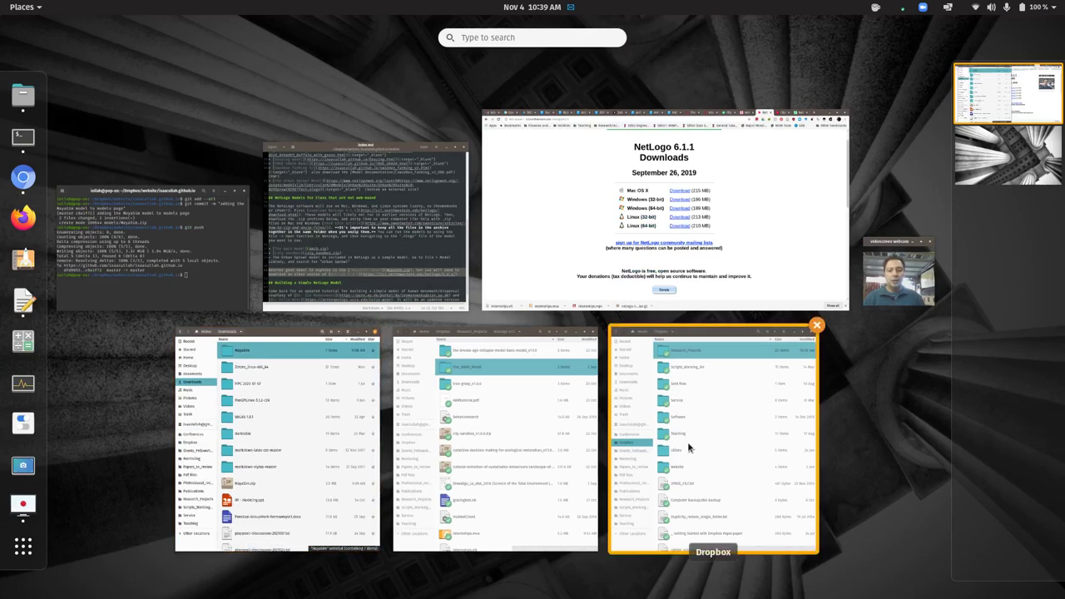
# - Open Research_Projects/NetLogo 6.1.1 in the second Files window, placed beside Downloads
pyautogui.click(524, 452)
pyautogui.click(677, 28)
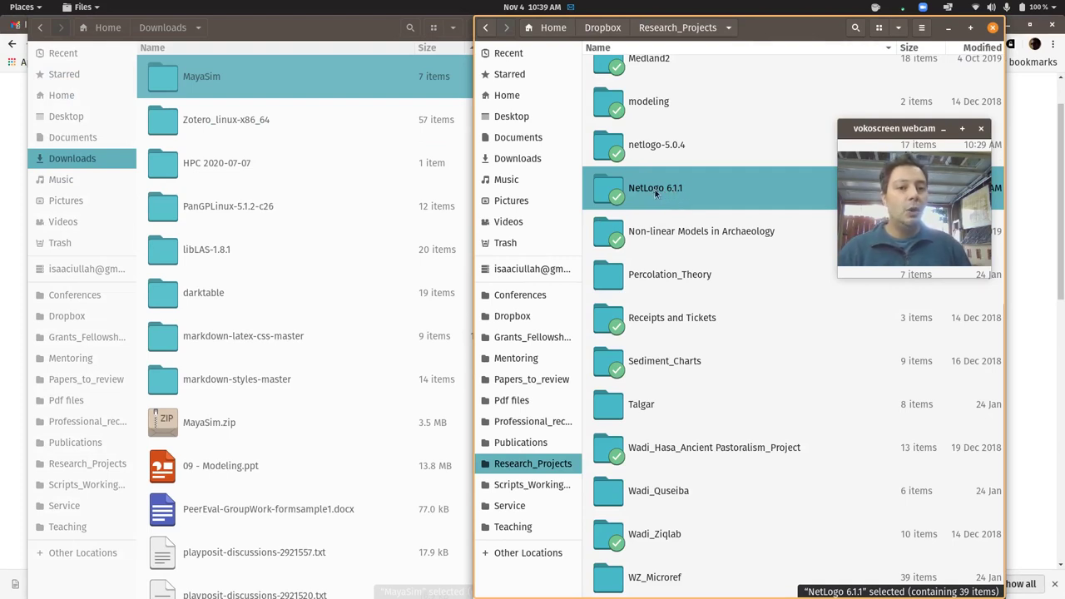
pyautogui.doubleClick(656, 189)
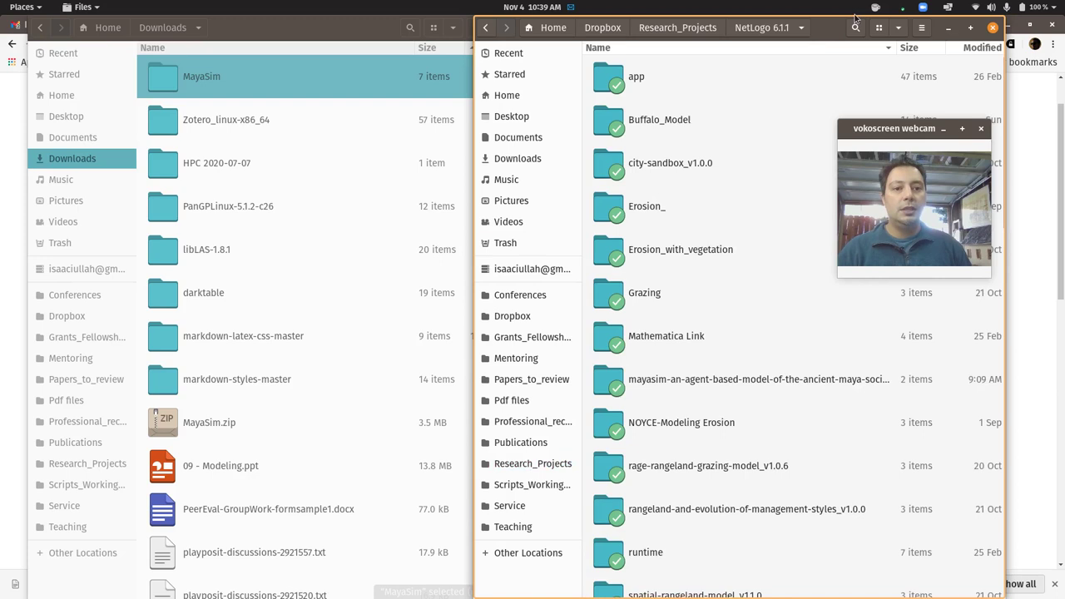
pyautogui.moveTo(826, 22); pyautogui.dragTo(706, 22)
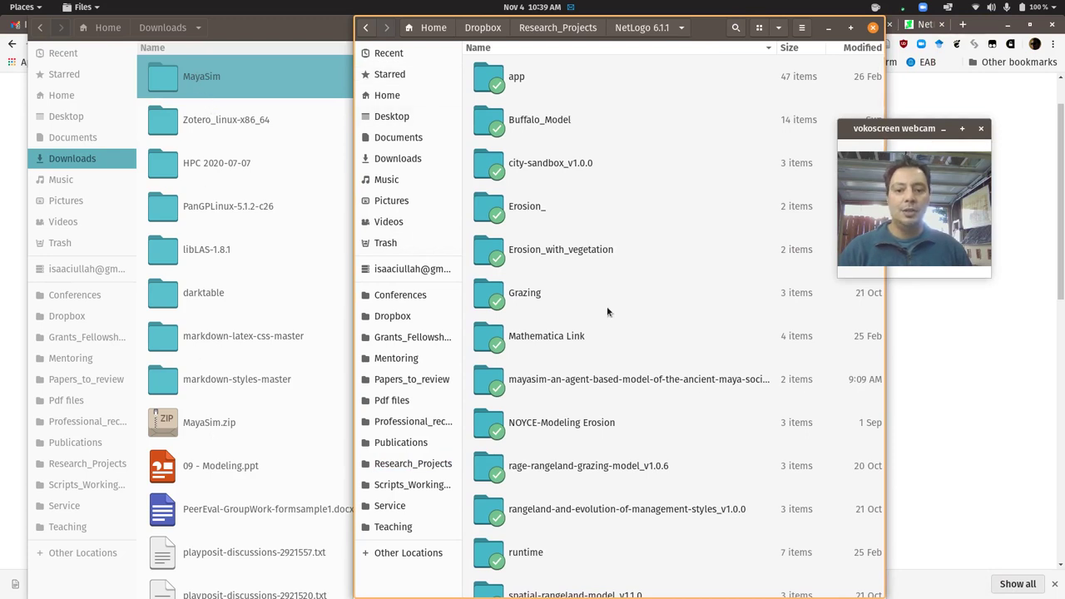
# - Drag the MayaSim folder from Downloads into the NetLogo 6.1.1 folder
pyautogui.scroll(-5, 608, 312)
pyautogui.scroll(-6, 607, 312)
pyautogui.moveTo(206, 78); pyautogui.dragTo(650, 445)
pyautogui.click(533, 328)
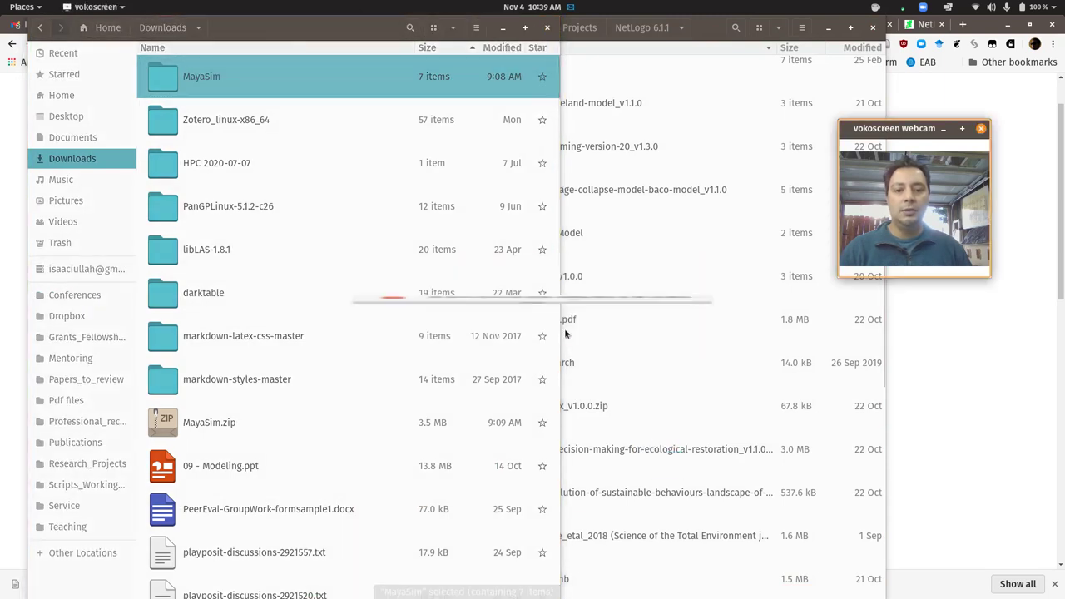
# - Find and select the NetLogo launcher file in the NetLogo 6.1.1 folder
pyautogui.click(691, 408)
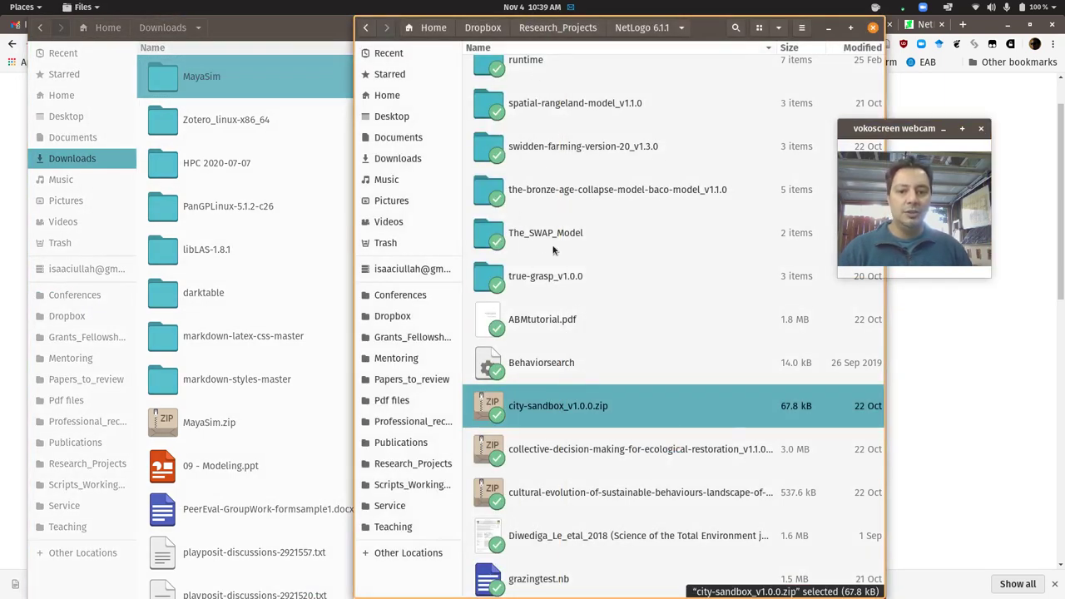
pyautogui.scroll(1, 553, 249)
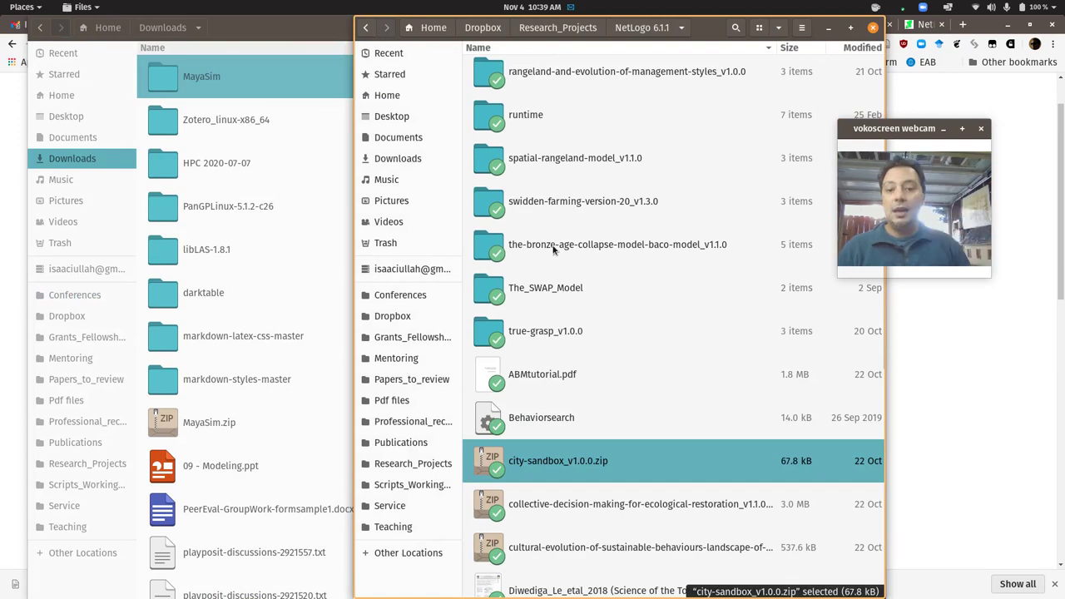
pyautogui.scroll(4, 553, 214)
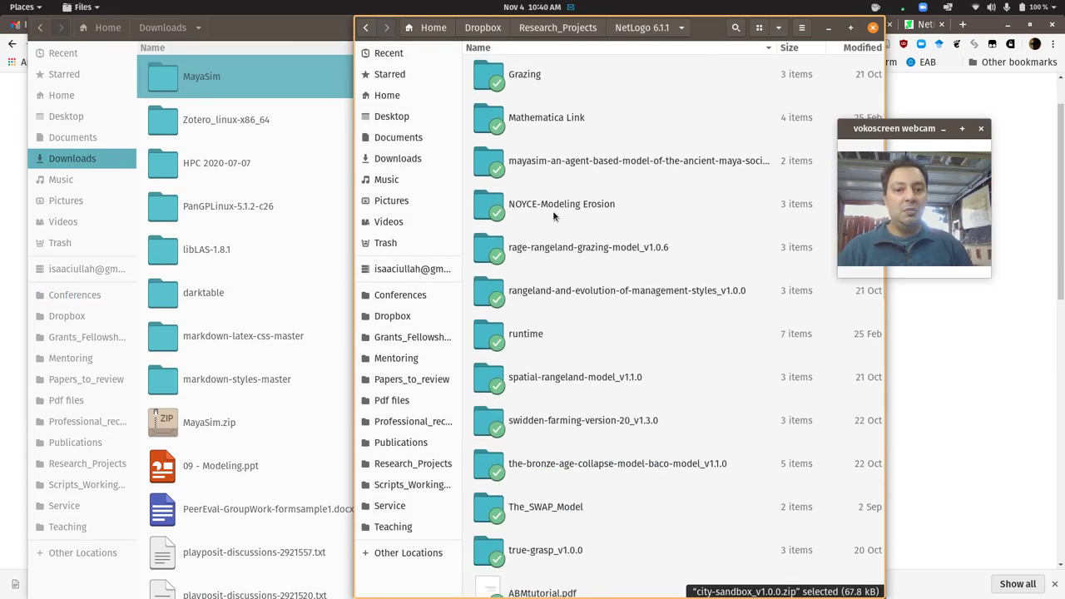
pyautogui.scroll(-11, 572, 268)
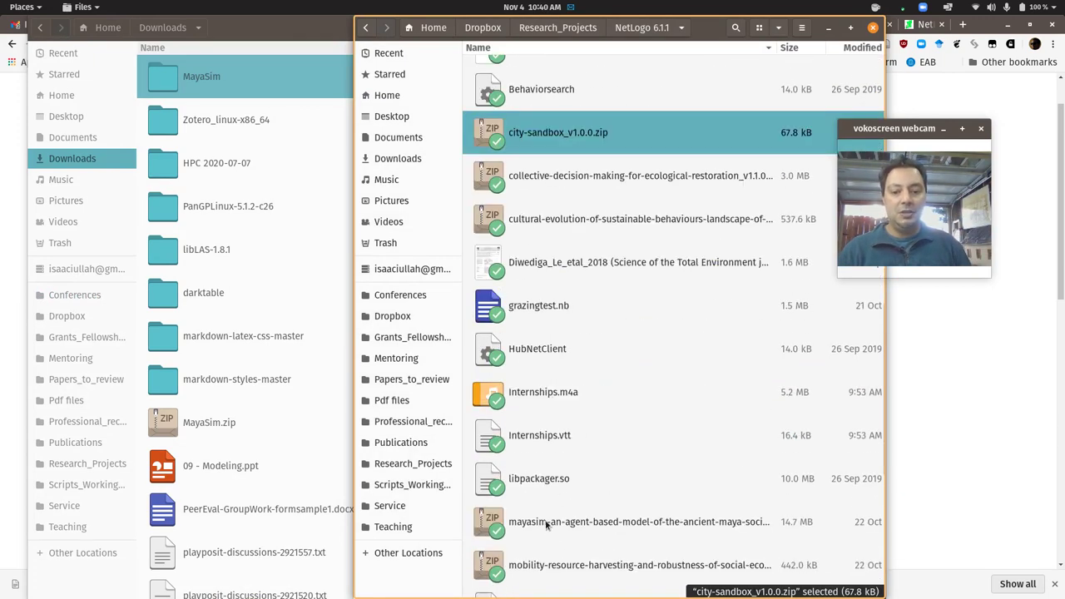
pyautogui.scroll(-7, 545, 524)
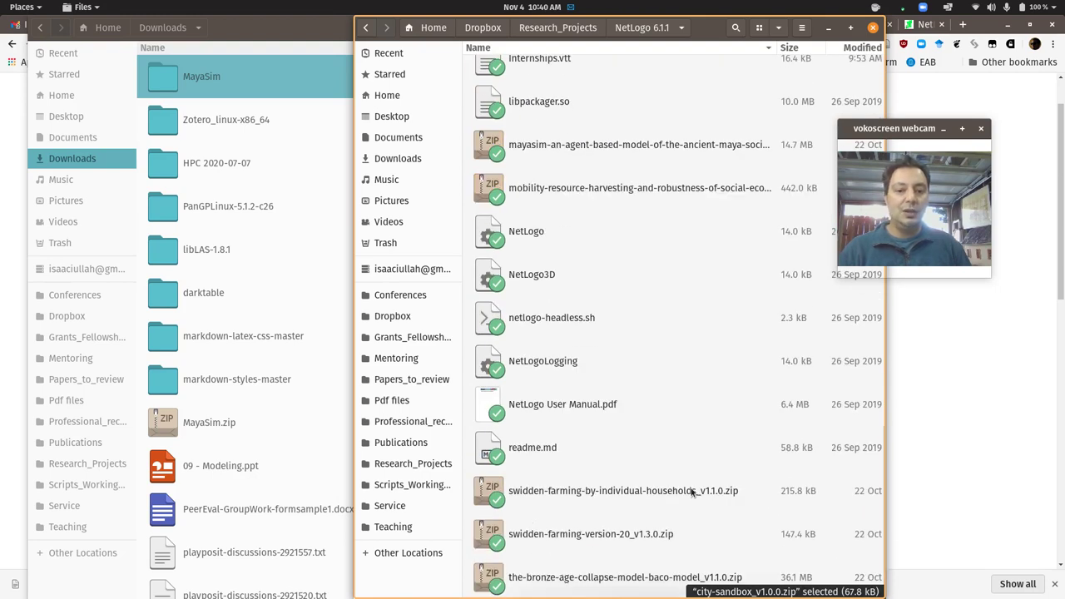
pyautogui.click(526, 233)
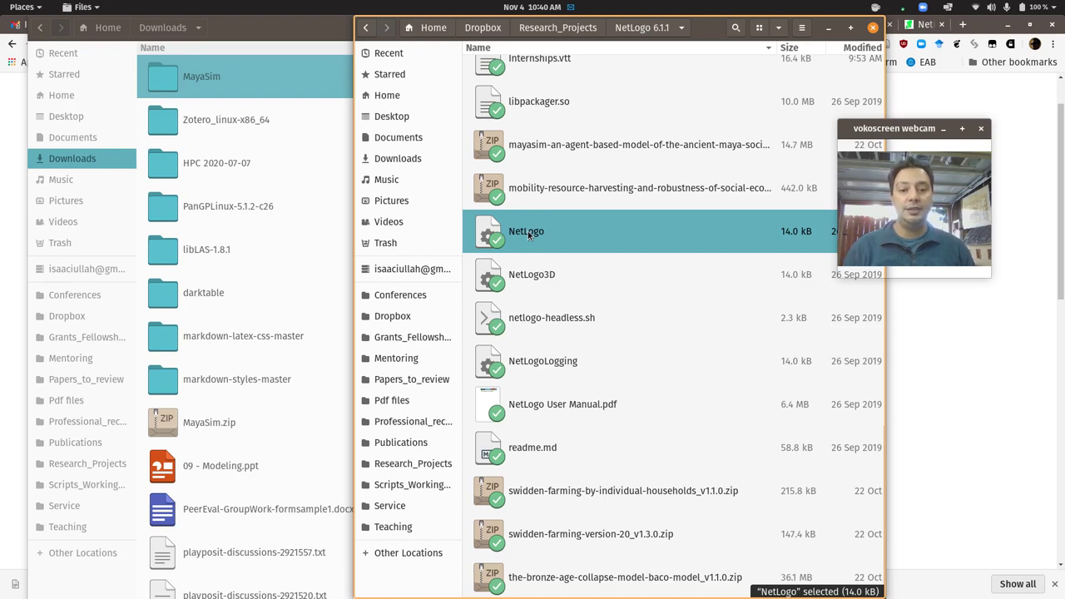
# - Enable 'Allow executing file as program' in the NetLogo launcher's Permissions properties
pyautogui.rightClick(529, 236)
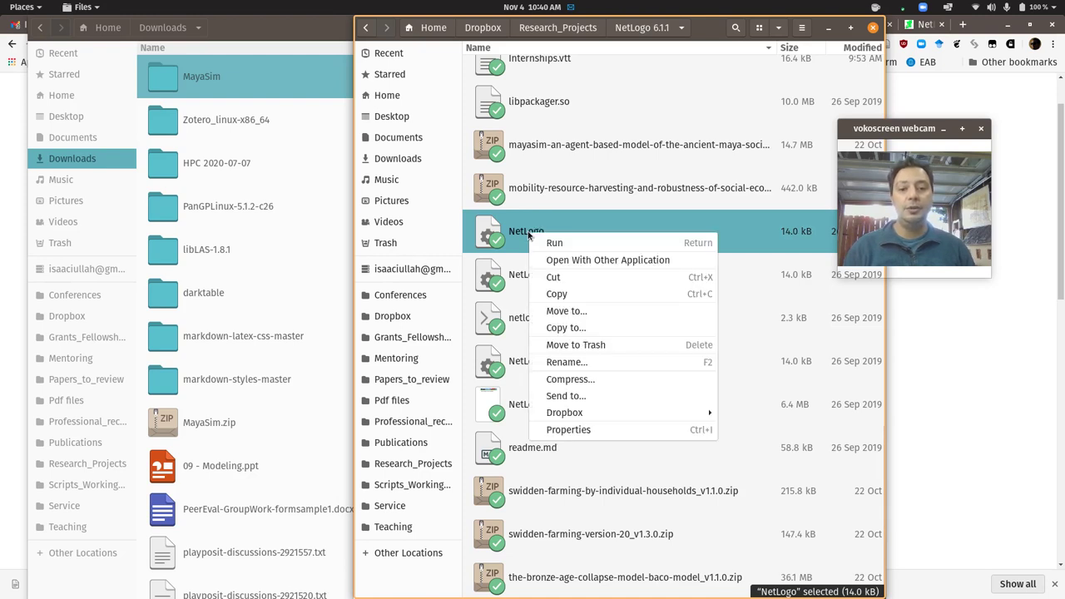
pyautogui.click(606, 430)
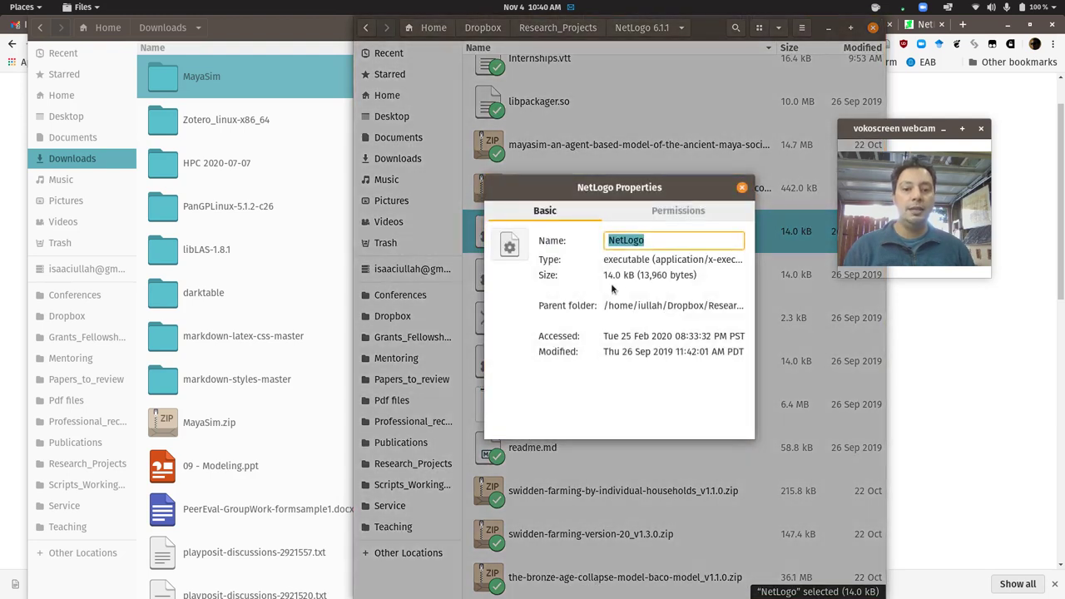
pyautogui.click(679, 213)
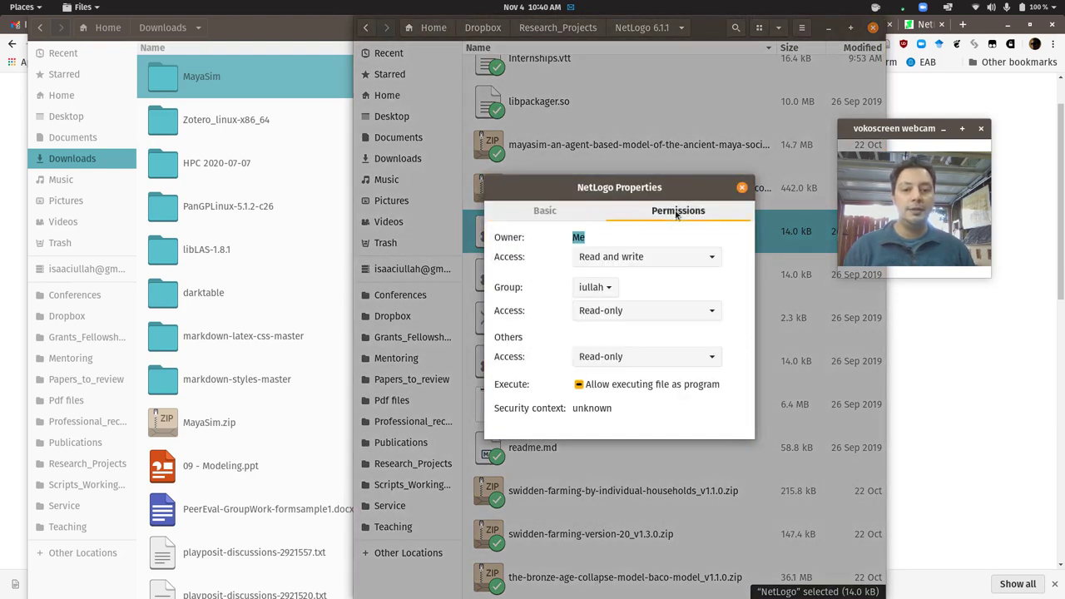
pyautogui.click(579, 386)
pyautogui.click(581, 385)
pyautogui.click(580, 386)
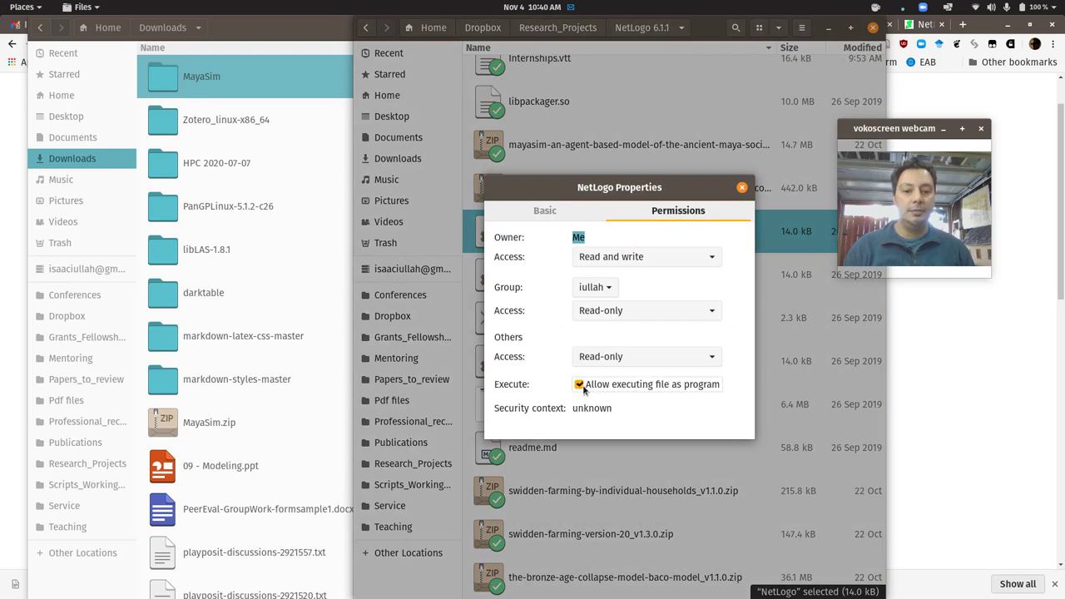
pyautogui.click(742, 187)
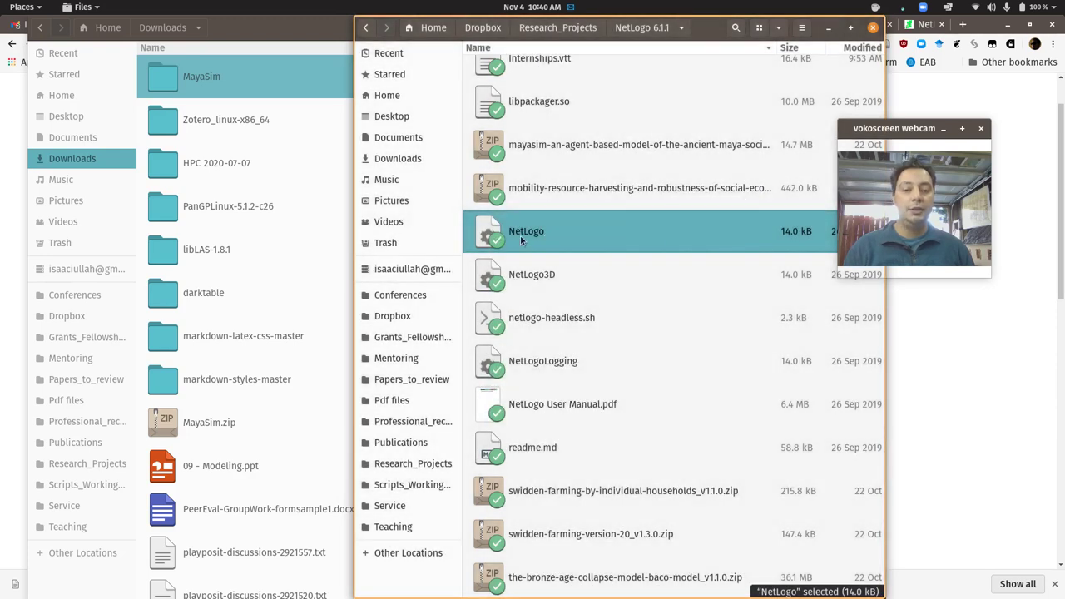
# - Launch NetLogo 6.1.1, move its empty window aside, and open the MayaSim folder
pyautogui.doubleClick(541, 233)
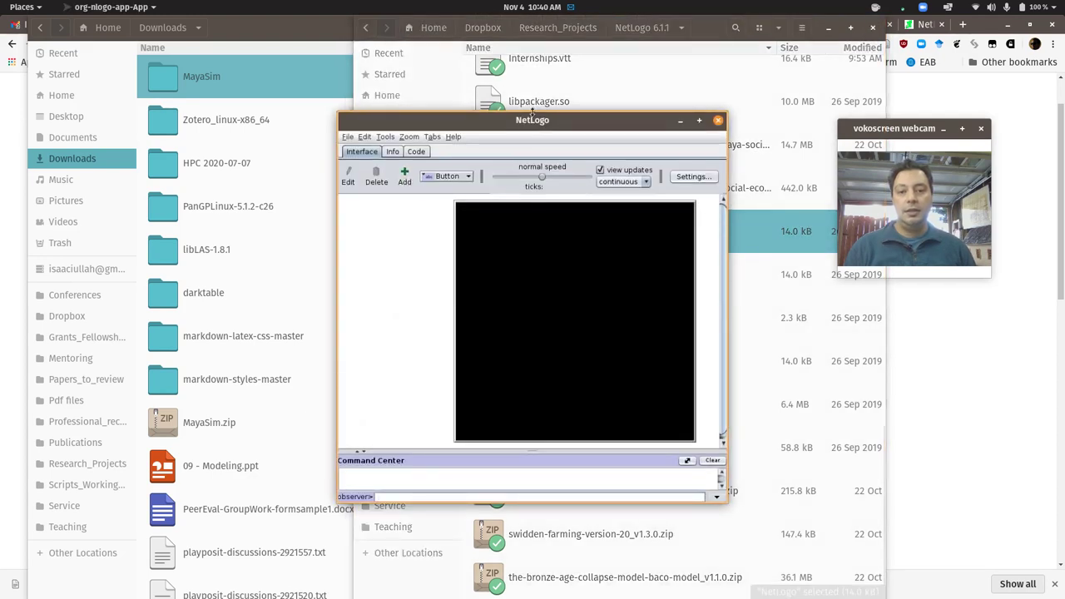
pyautogui.moveTo(533, 120); pyautogui.dragTo(386, 87)
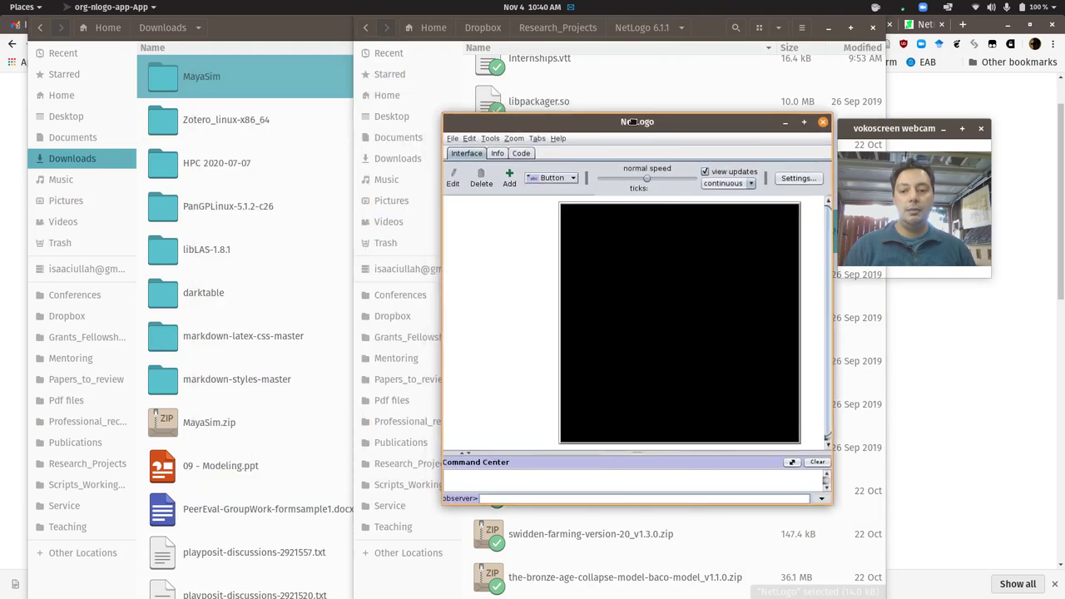
pyautogui.moveTo(632, 121); pyautogui.dragTo(626, 122)
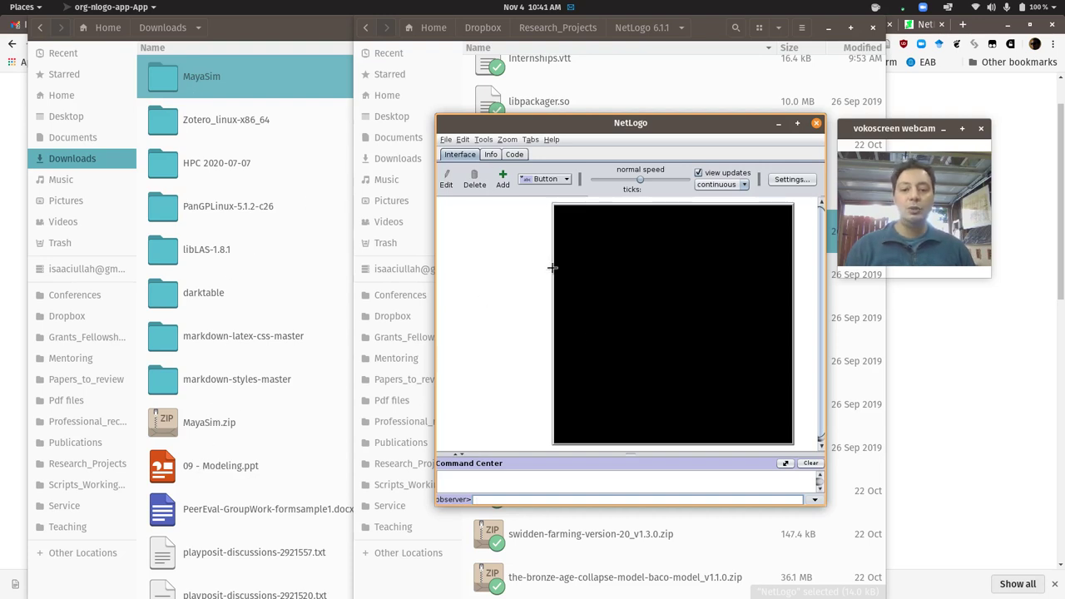
pyautogui.moveTo(613, 132); pyautogui.dragTo(558, 111)
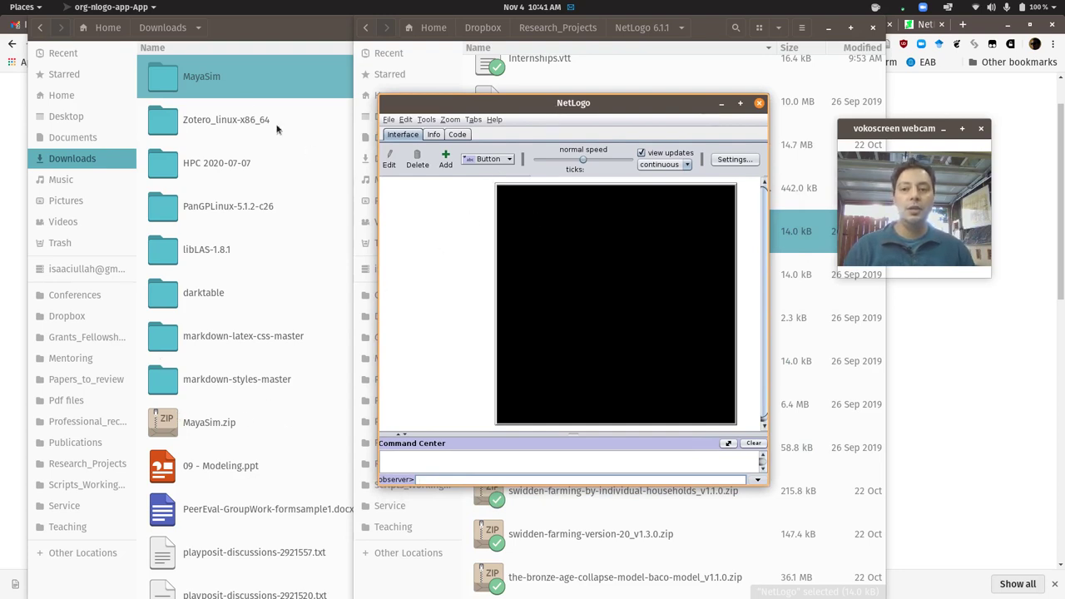
pyautogui.doubleClick(224, 80)
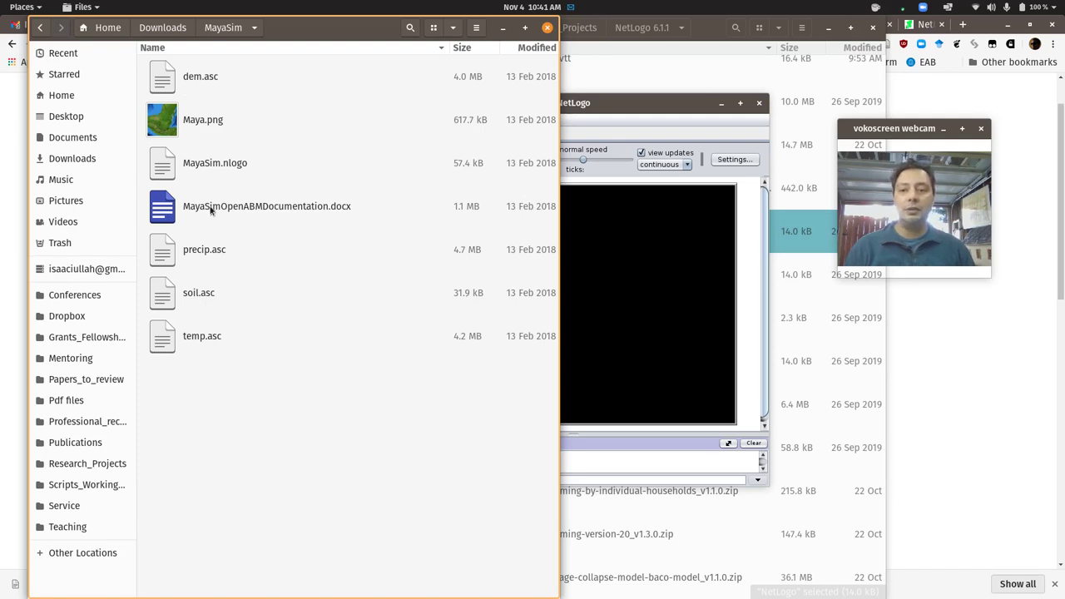
# - Return Files to Downloads and select the bronze-age-collapse BACO folder in NetLogo 6.1.1
pyautogui.click(162, 30)
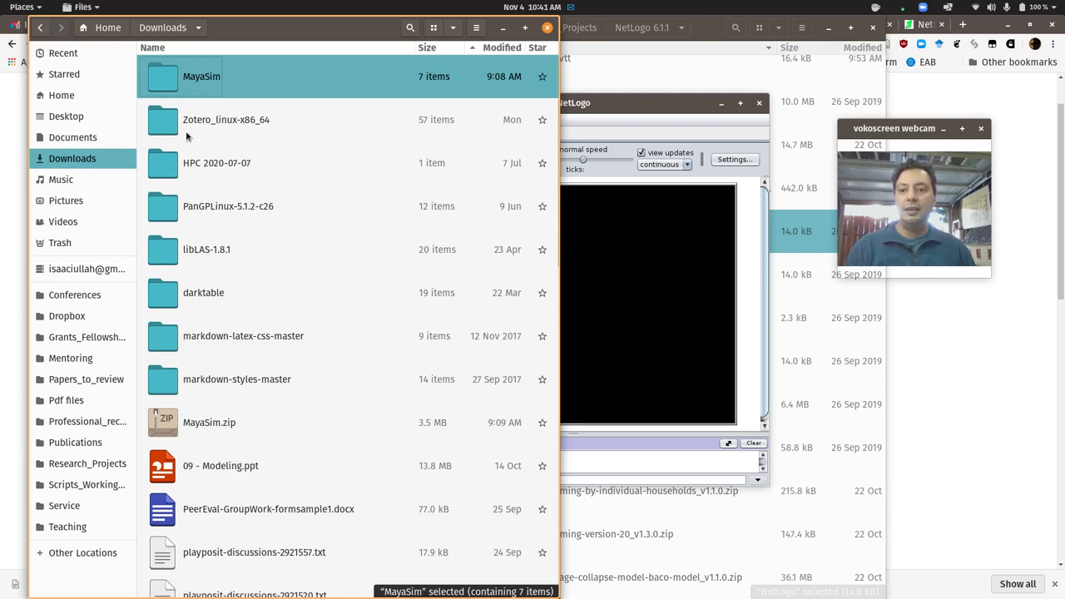
pyautogui.moveTo(623, 108); pyautogui.dragTo(918, 160)
pyautogui.click(633, 101)
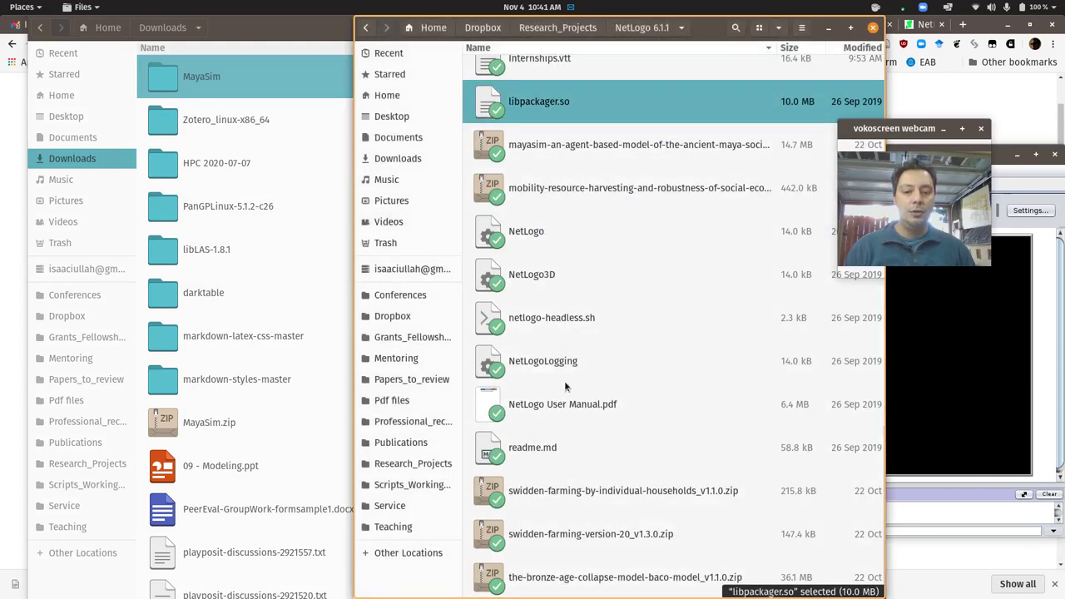
pyautogui.scroll(10, 582, 447)
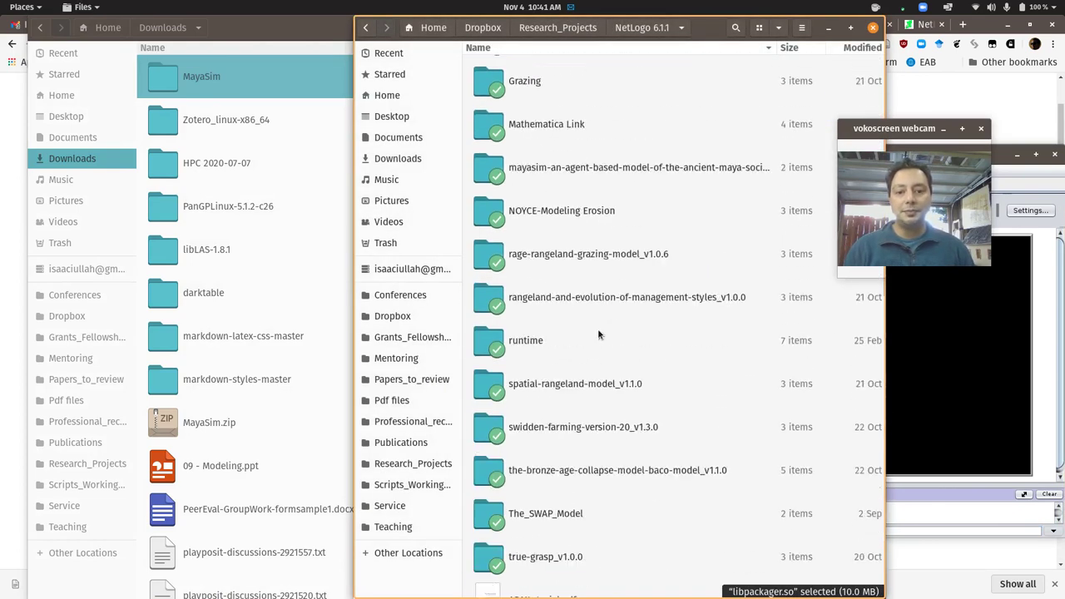
pyautogui.click(626, 475)
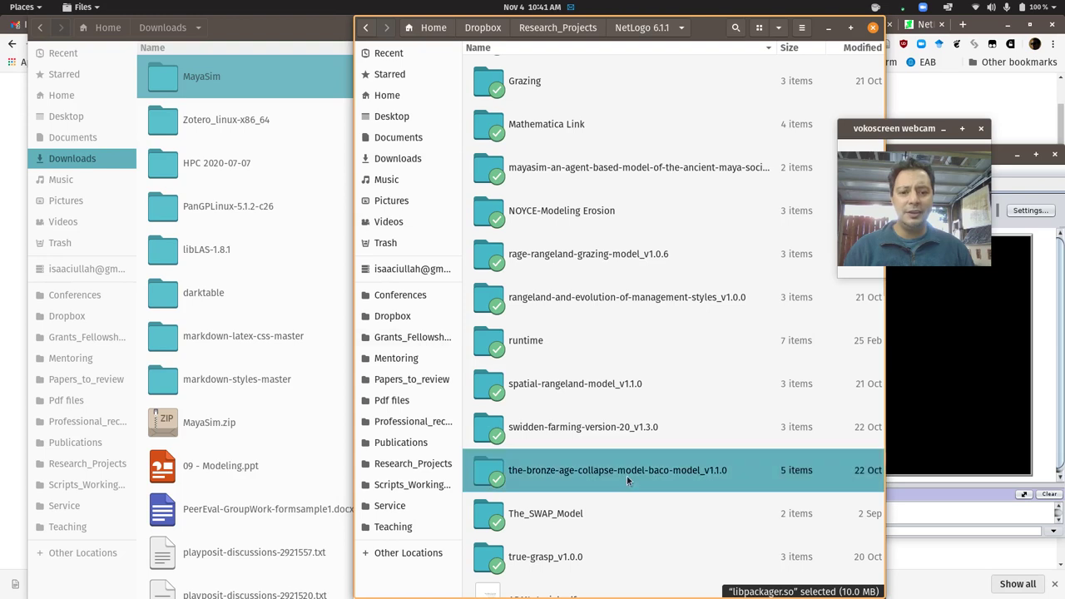
# - Open the bronze-age-collapse model's code/BACO folder, leaving BACO.zip unextracted
pyautogui.doubleClick(578, 480)
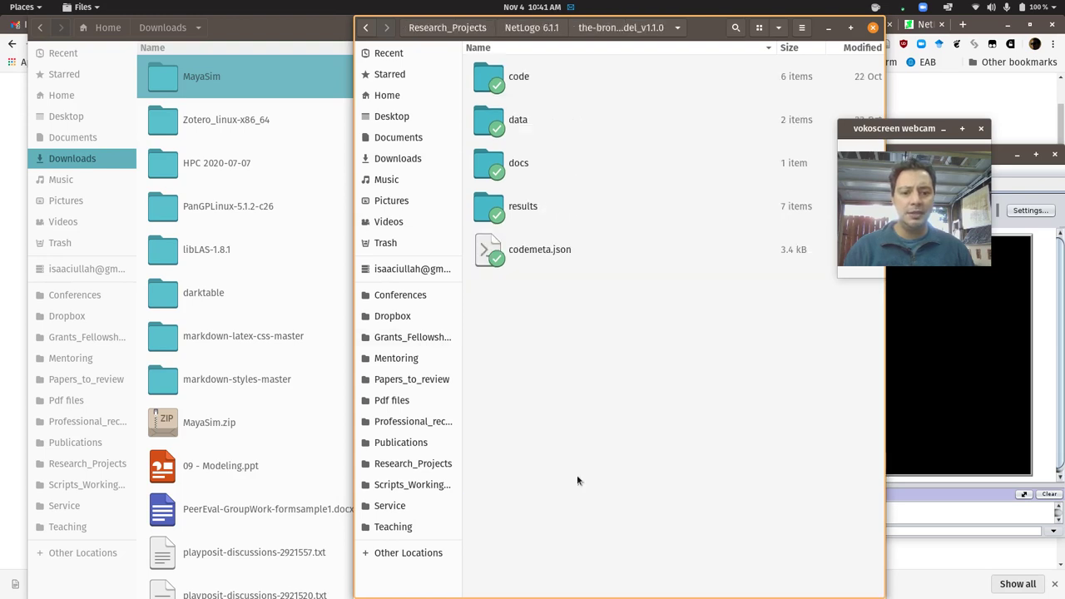
pyautogui.doubleClick(514, 75)
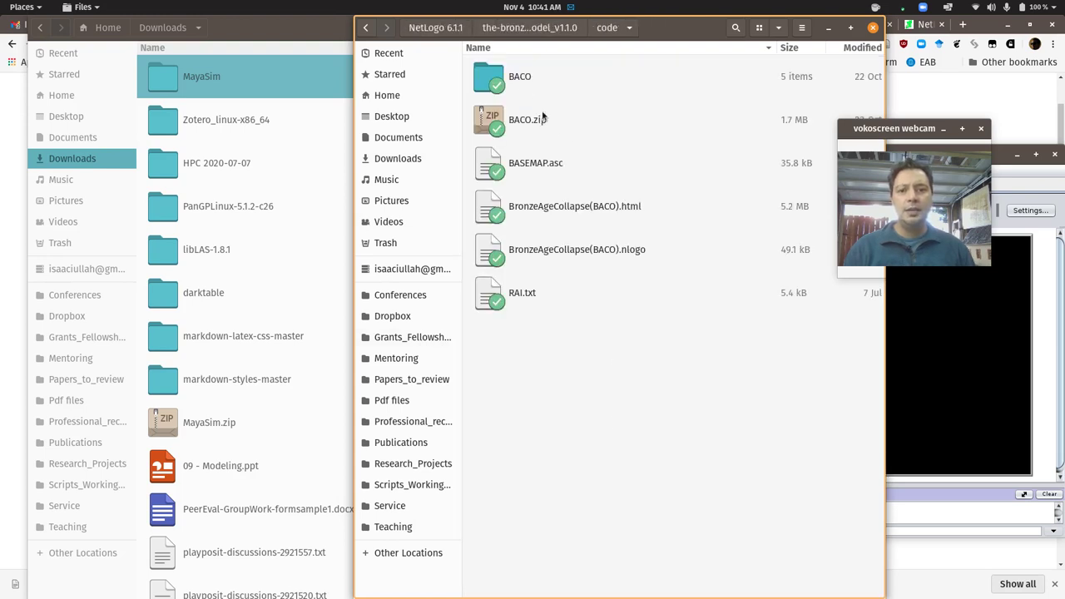
pyautogui.click(522, 93)
pyautogui.click(520, 125)
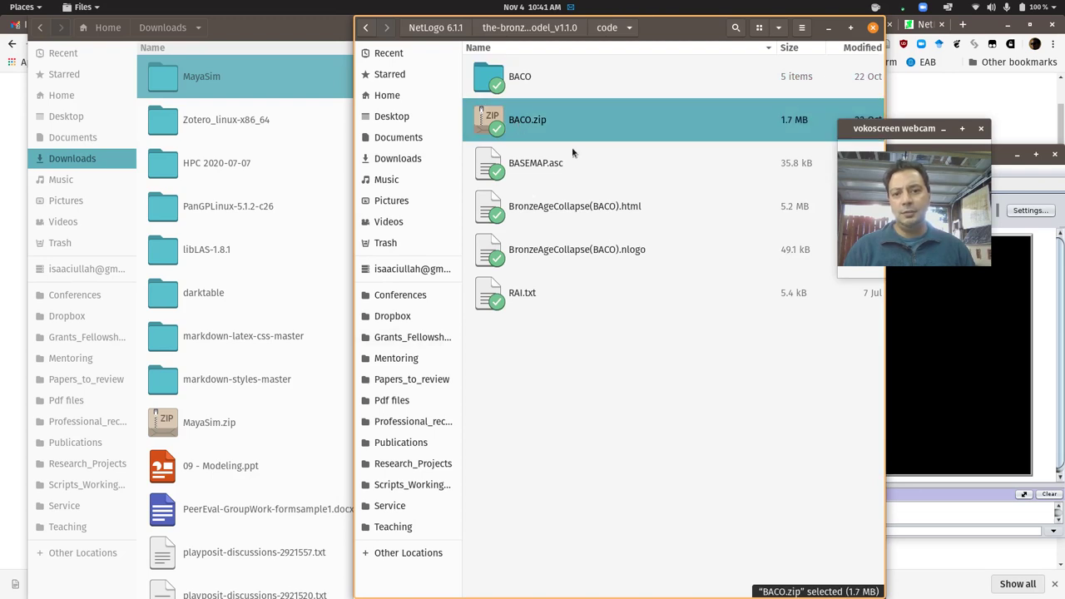
pyautogui.rightClick(528, 128)
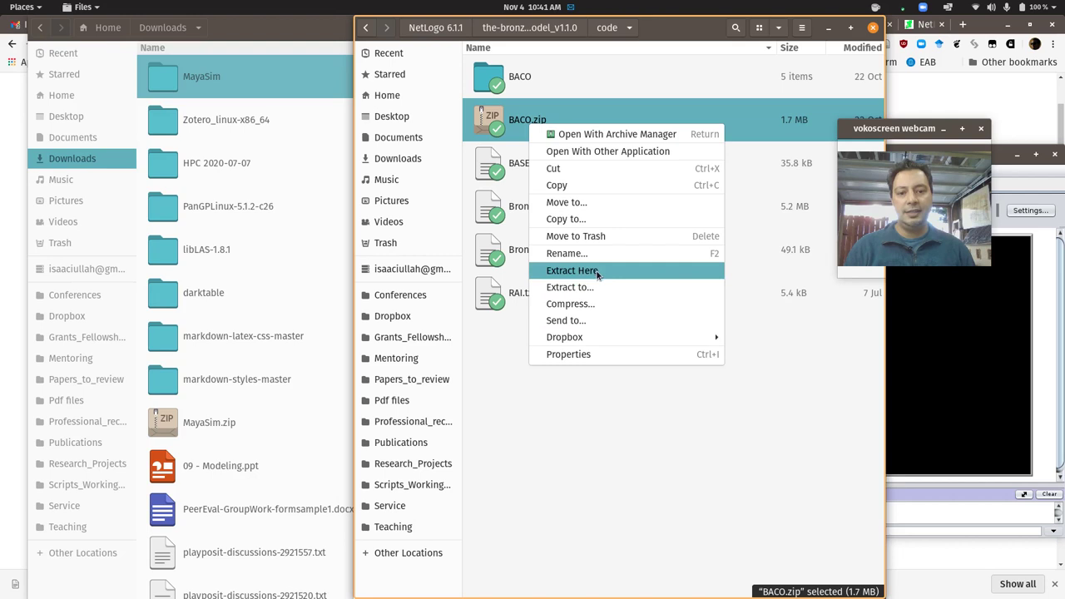
pyautogui.click(504, 422)
pyautogui.click(524, 81)
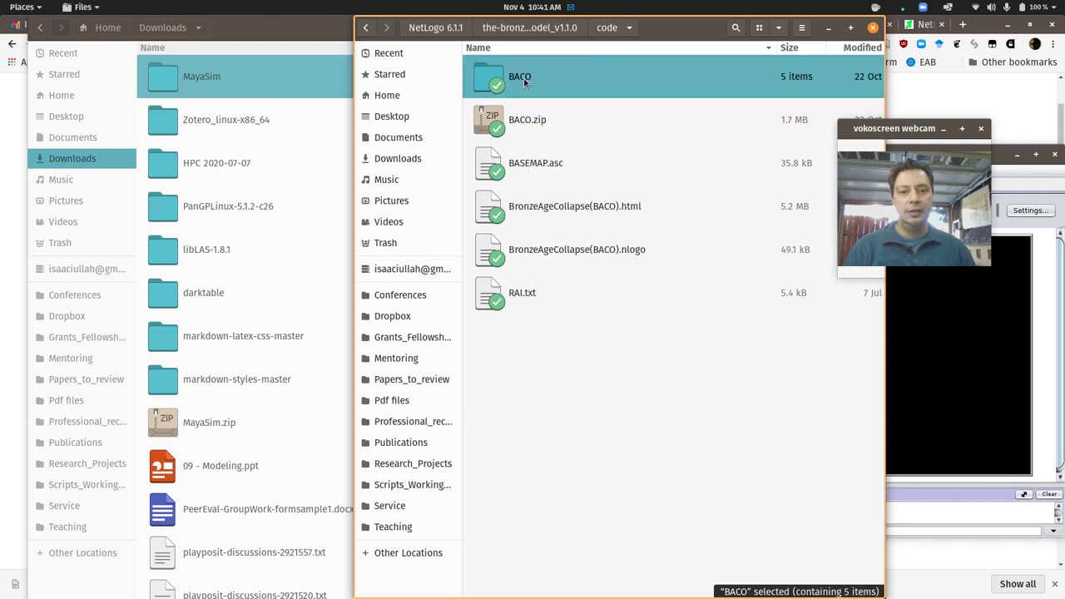
pyautogui.doubleClick(523, 80)
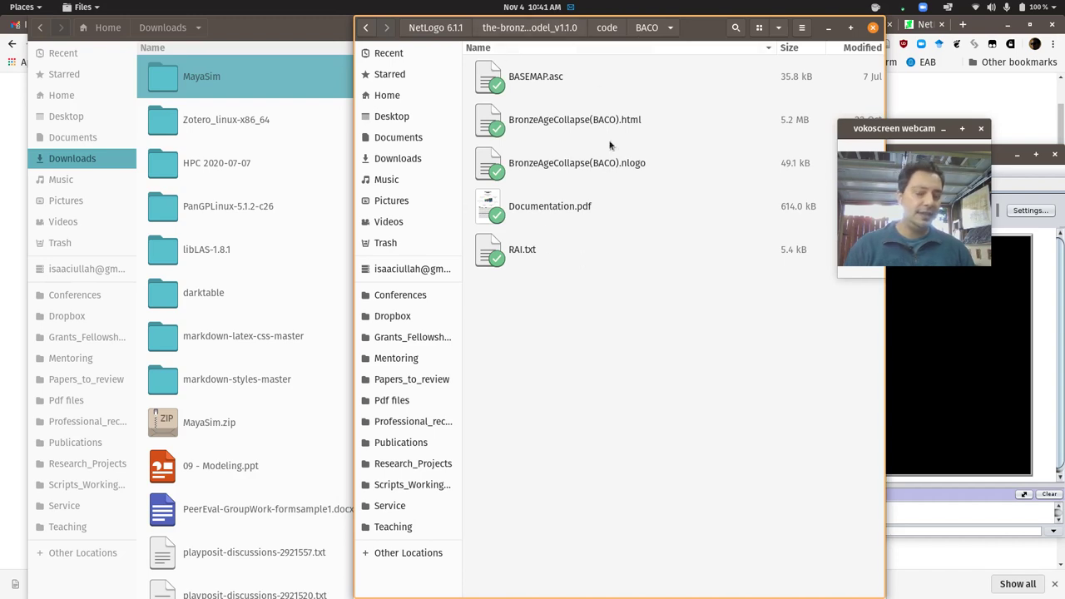
# - Move the Files window left and the NetLogo window up and left
pyautogui.moveTo(723, 38); pyautogui.dragTo(443, 38)
pyautogui.click(730, 155)
pyautogui.moveTo(730, 155); pyautogui.dragTo(552, 100)
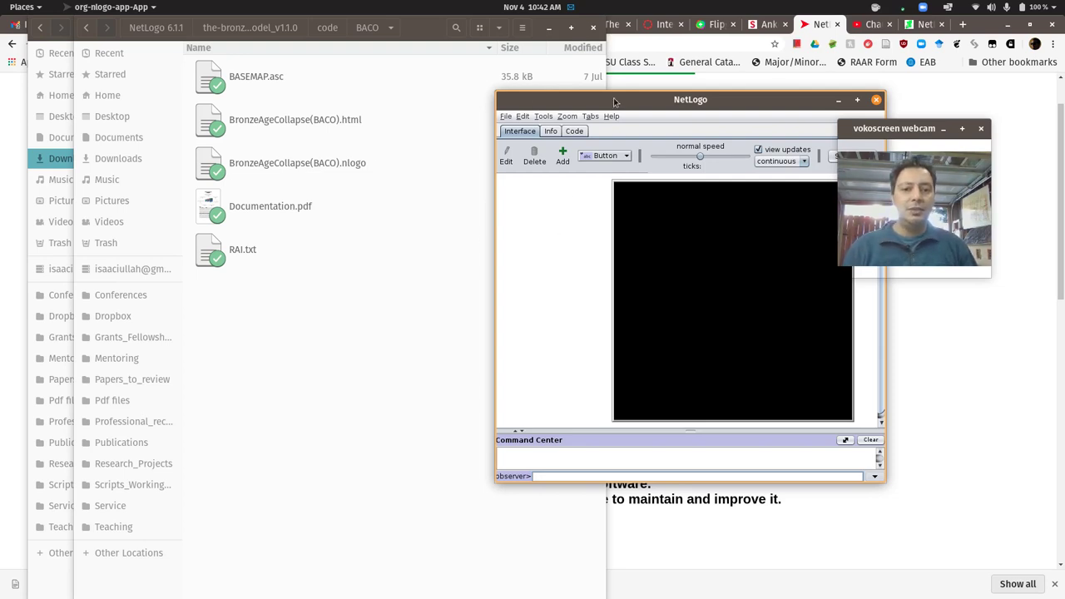
# - Open BronzeAgeCollapse(BACO).nlogo from the BACO folder via NetLogo's File > Open
pyautogui.moveTo(619, 103); pyautogui.dragTo(626, 99)
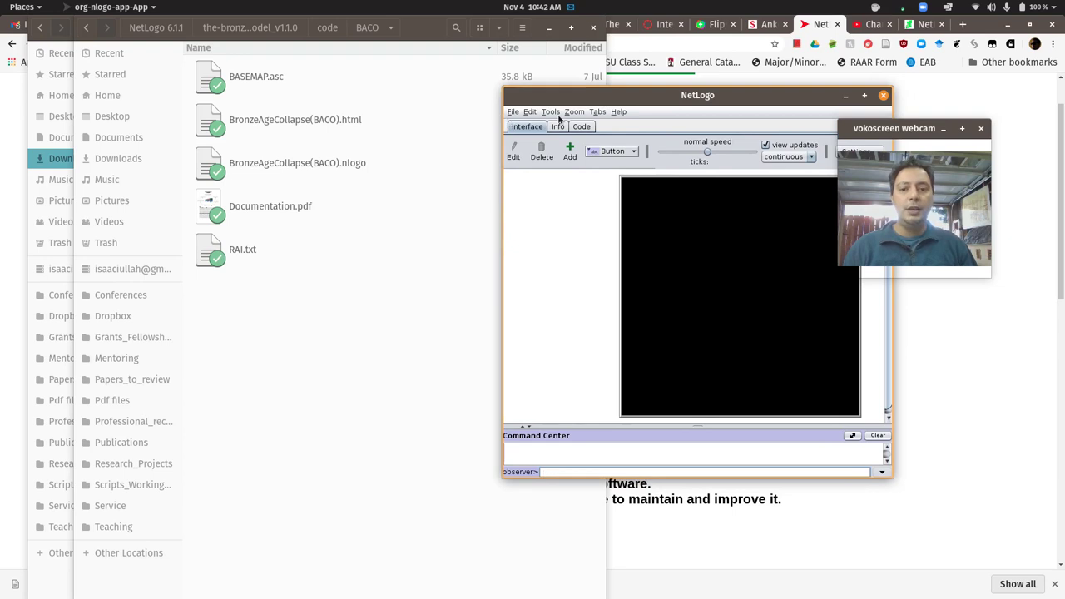
pyautogui.click(516, 115)
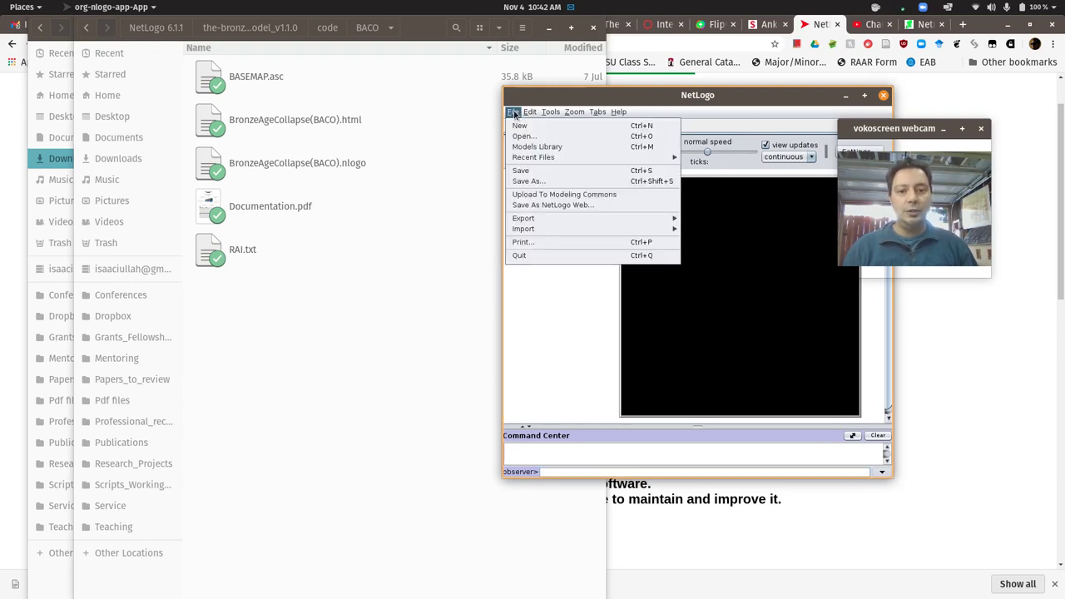
pyautogui.click(534, 139)
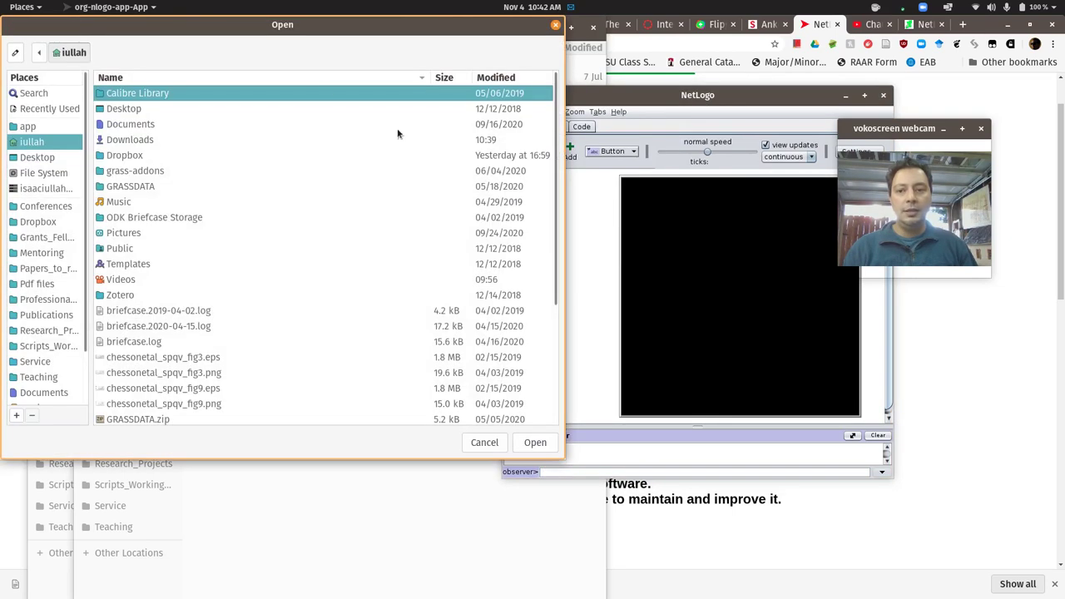
pyautogui.moveTo(266, 32); pyautogui.dragTo(634, 75)
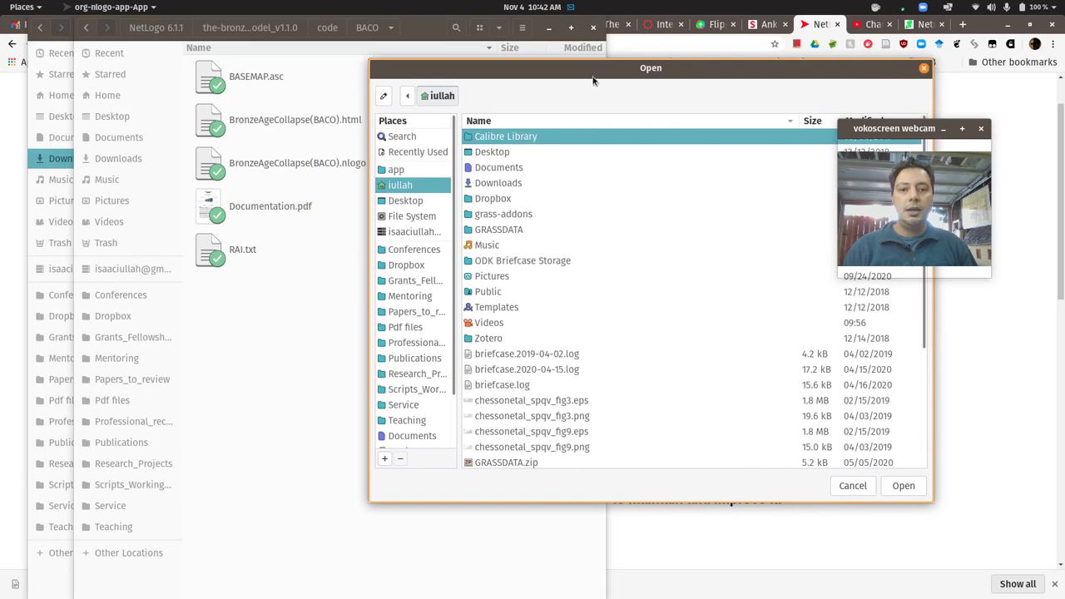
pyautogui.moveTo(593, 81); pyautogui.dragTo(780, 61)
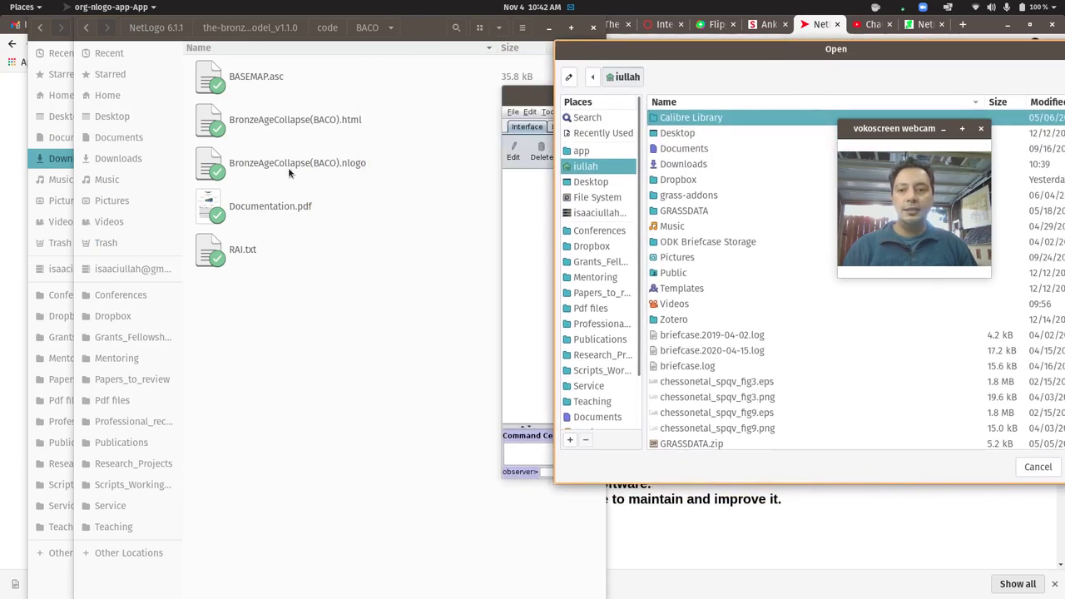
pyautogui.moveTo(288, 167); pyautogui.dragTo(741, 186)
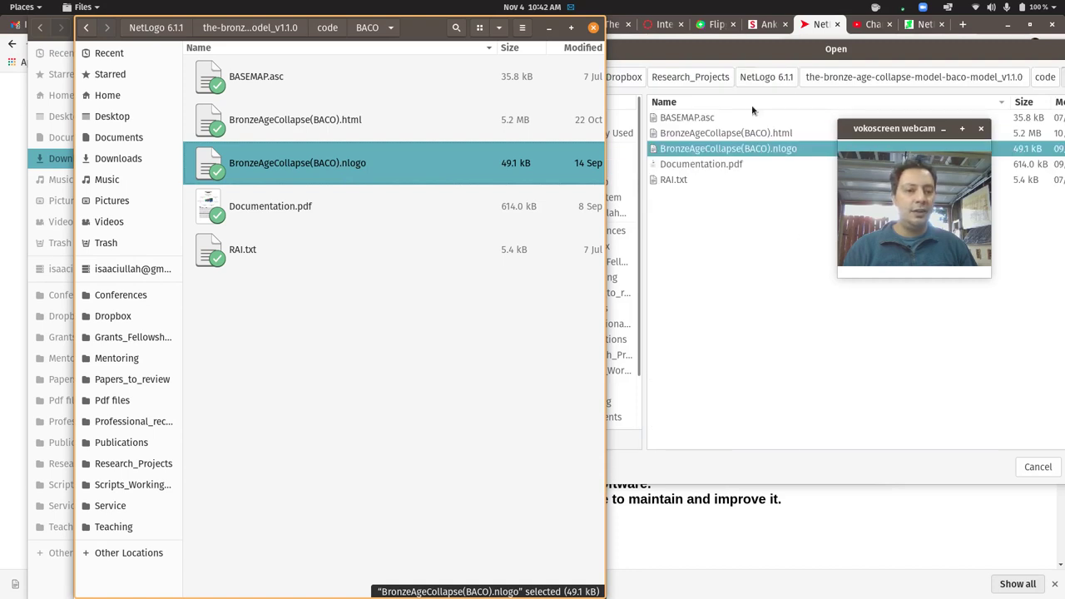
pyautogui.click(752, 109)
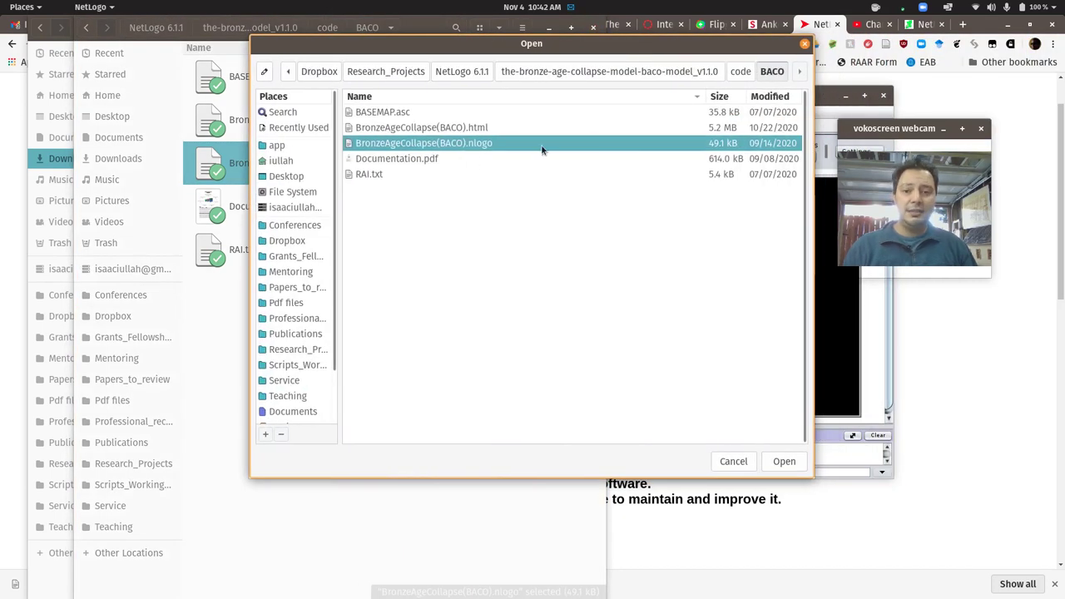
pyautogui.doubleClick(489, 148)
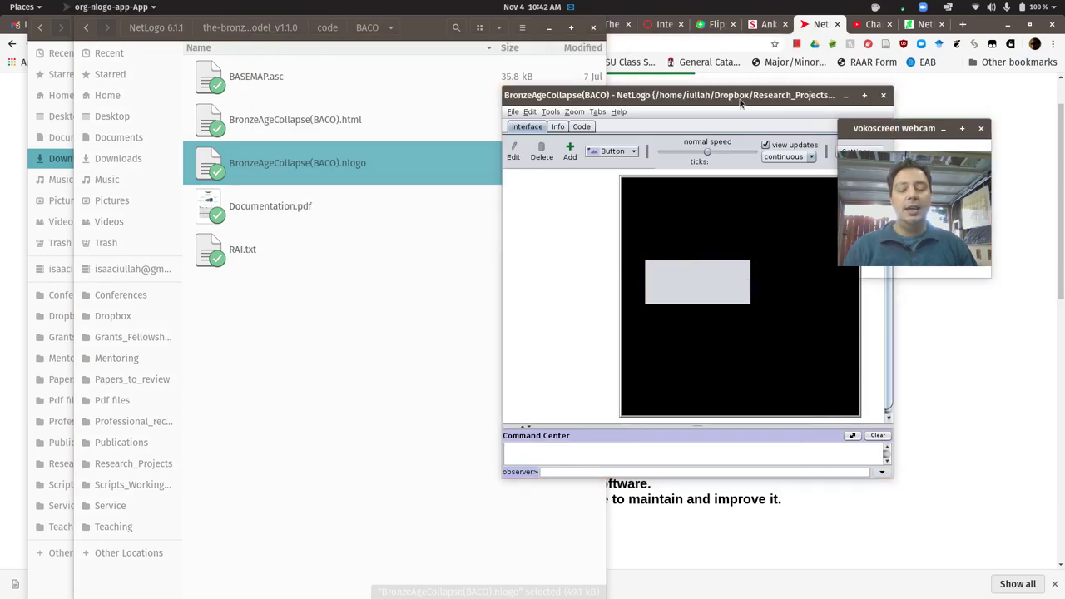
# - Enlarge NetLogo, browse the BACO model's Info, Code and Interface tabs, then show all windows
pyautogui.doubleClick(740, 98)
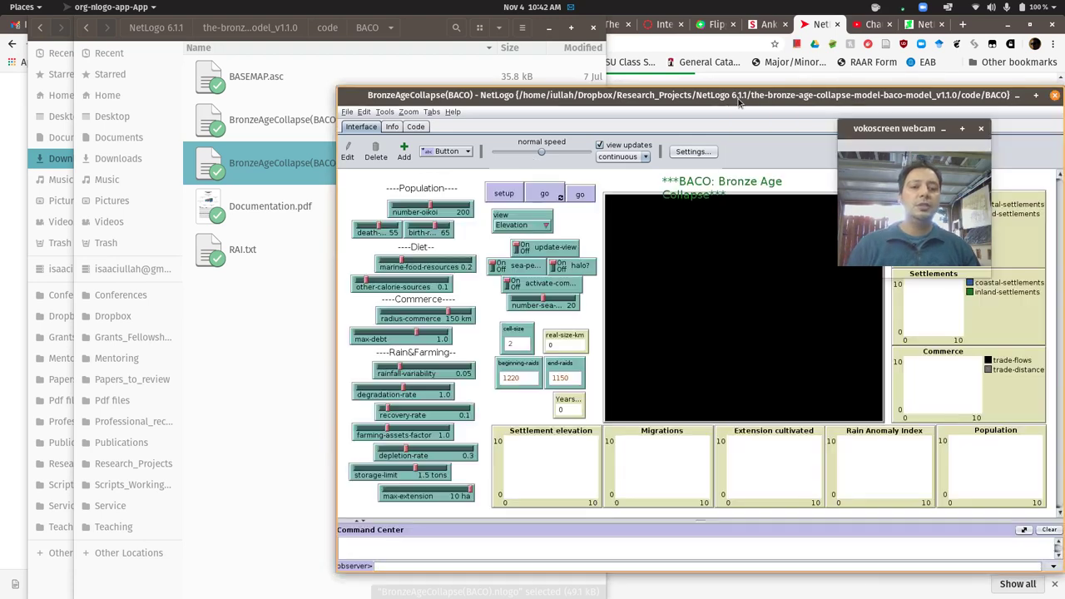
pyautogui.moveTo(740, 98); pyautogui.dragTo(506, 60)
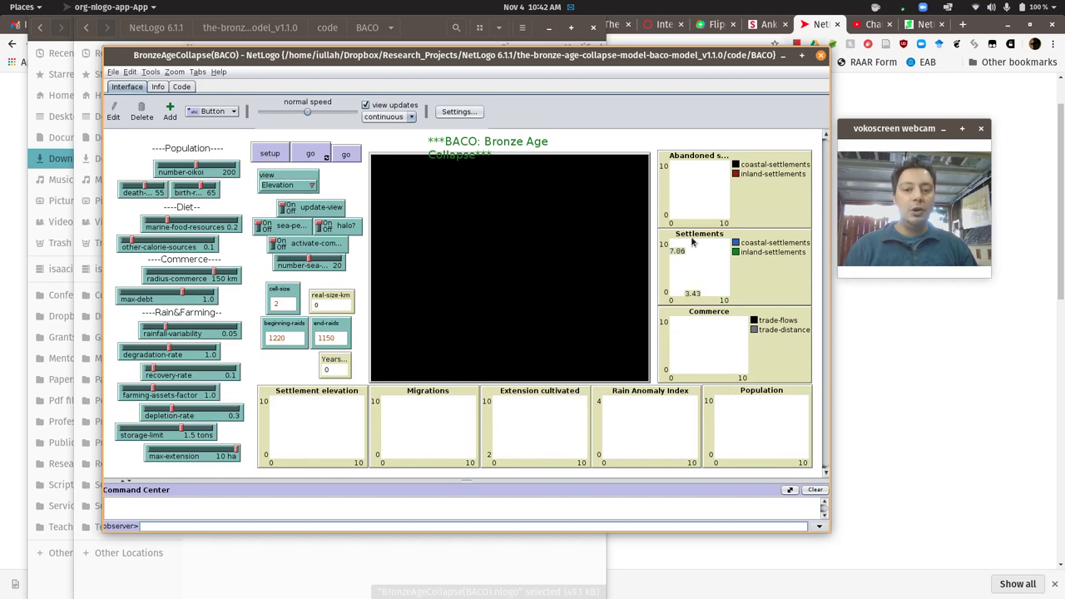
pyautogui.click(158, 87)
pyautogui.scroll(-3, 223, 260)
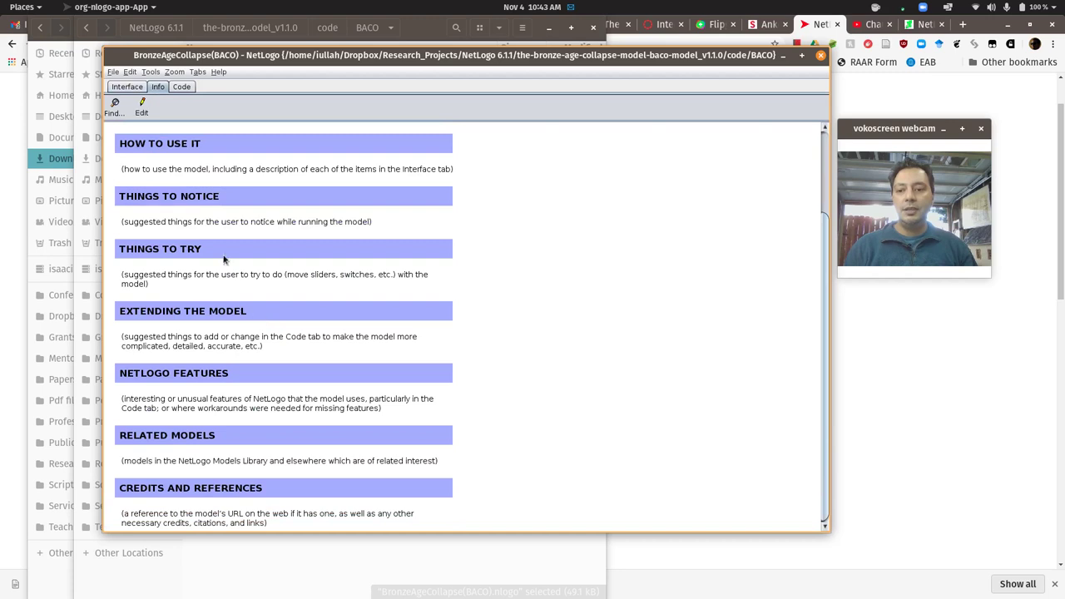
pyautogui.click(180, 88)
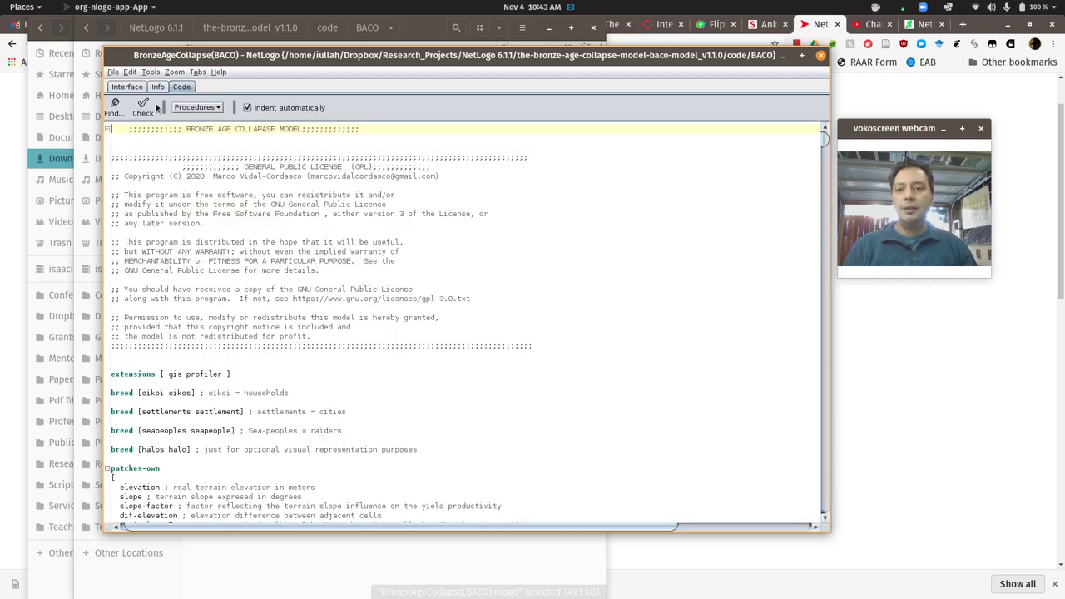
pyautogui.click(157, 88)
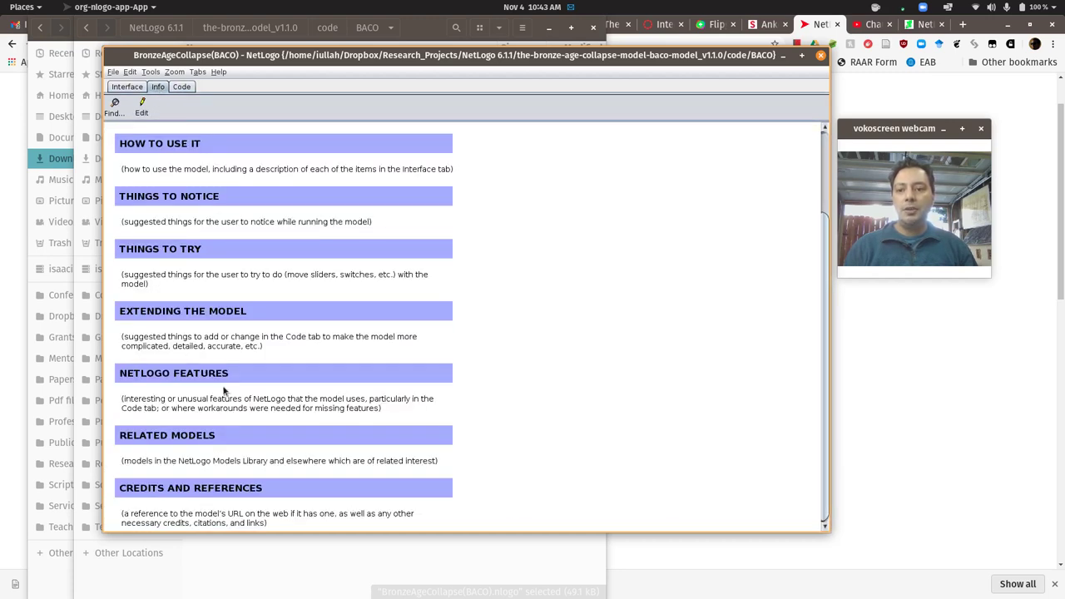
pyautogui.scroll(-1, 244, 371)
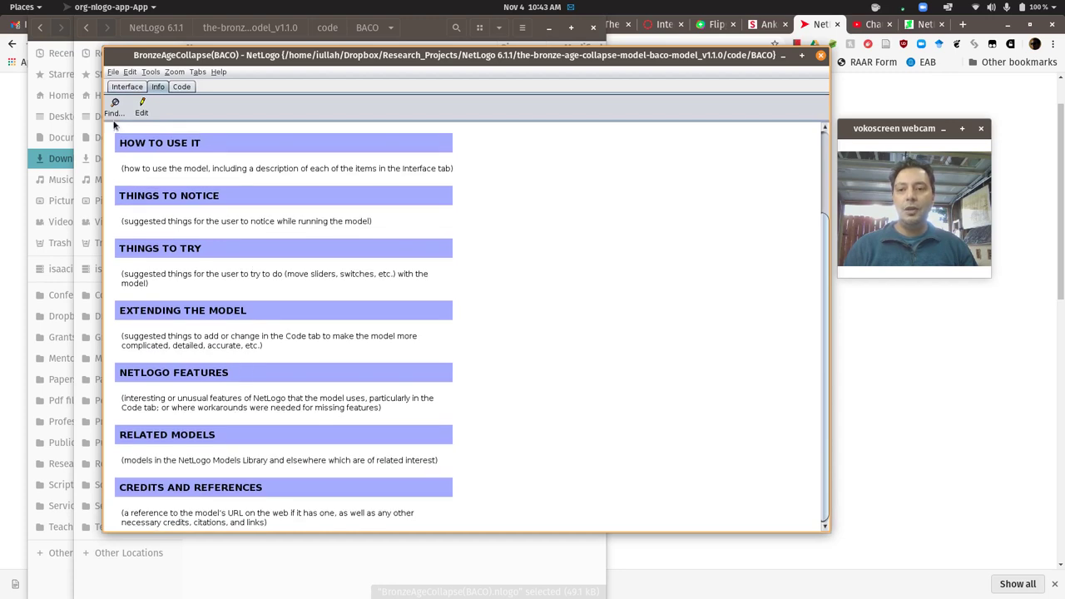
pyautogui.click(116, 88)
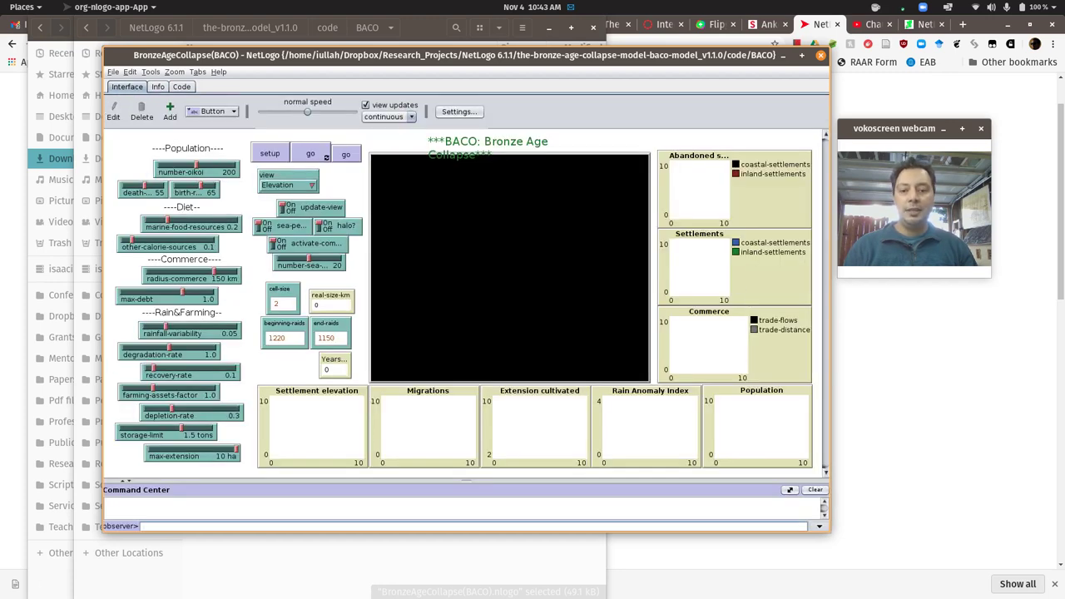
pyautogui.press('super')
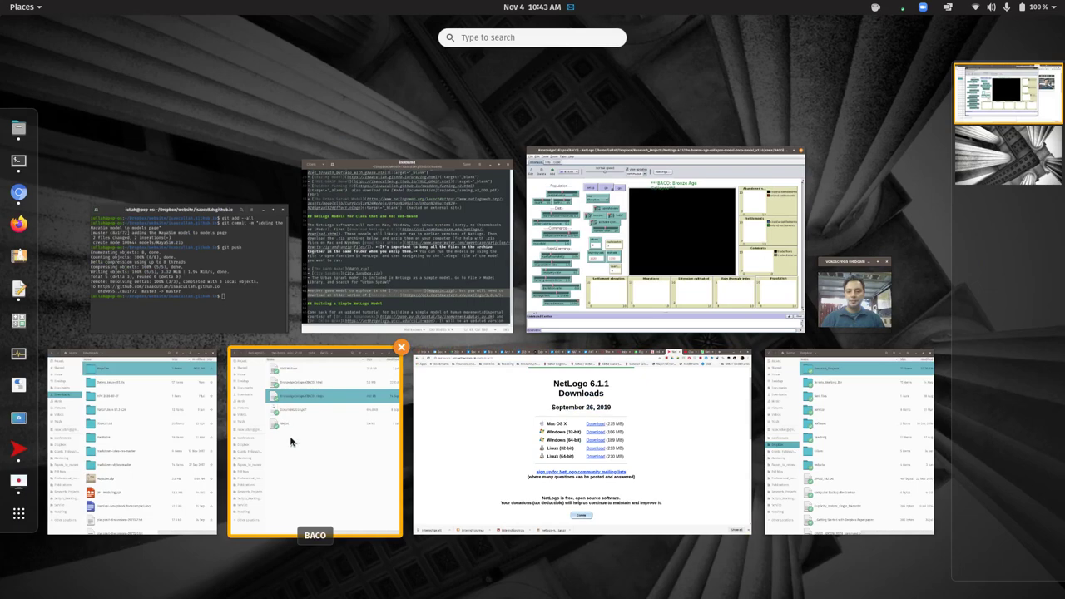
# - Open Documentation.pdf from the BACO folder in Document Viewer
pyautogui.click(293, 443)
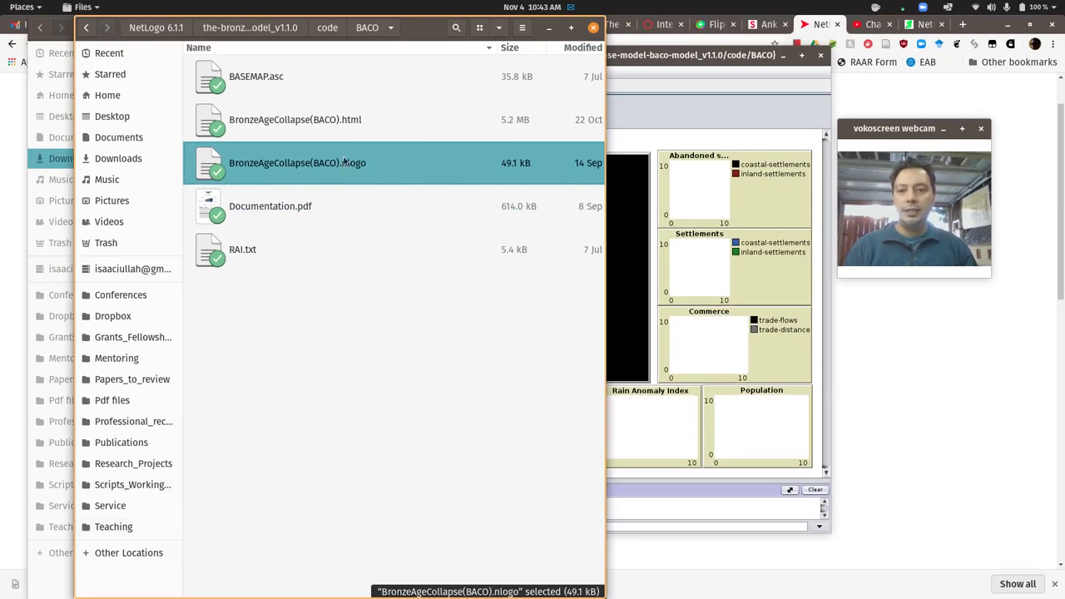
pyautogui.click(282, 215)
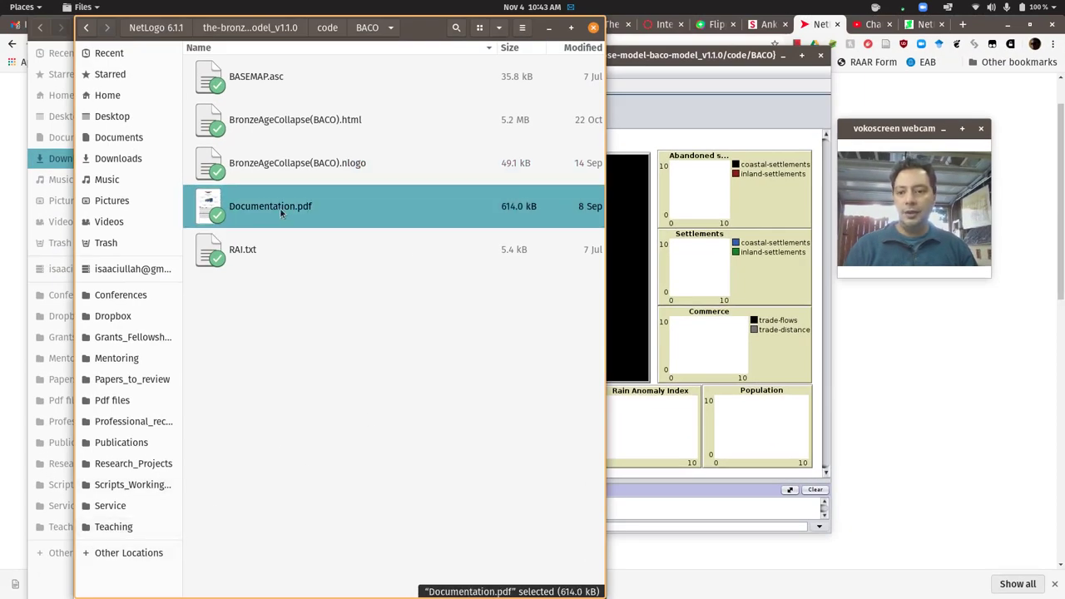
pyautogui.doubleClick(281, 214)
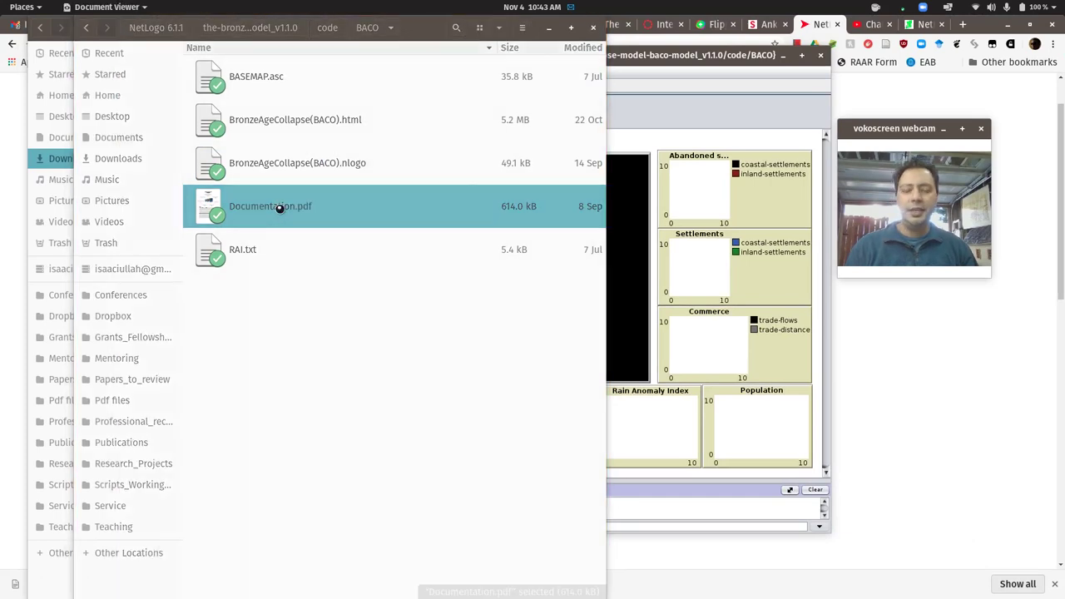
# - Page through the figures and equations to page 12, then close the viewer and return to BACO
pyautogui.scroll(-20, 344, 241)
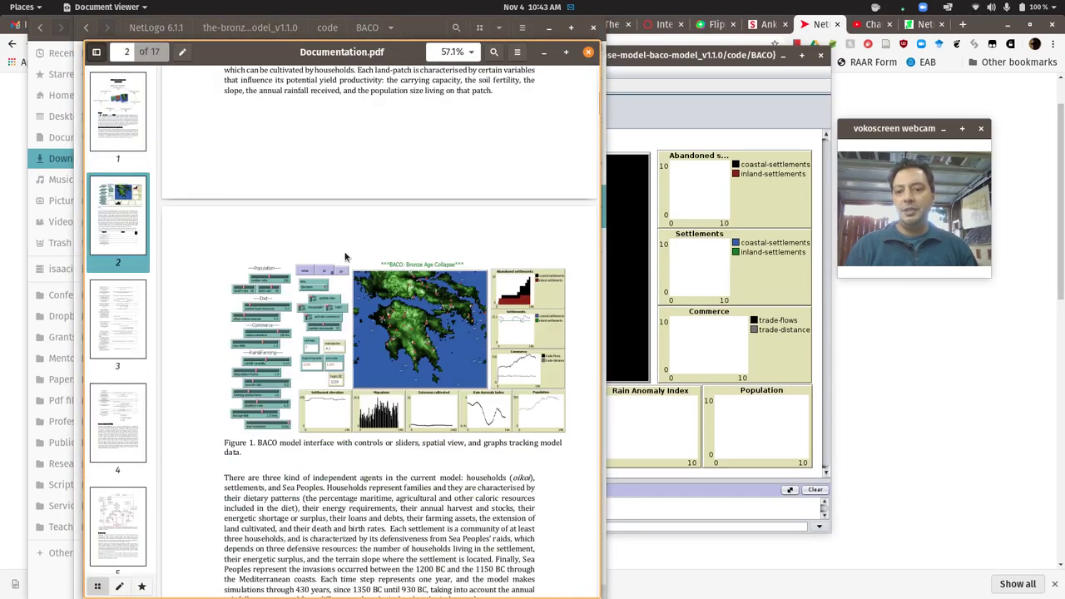
pyautogui.scroll(-10, 349, 275)
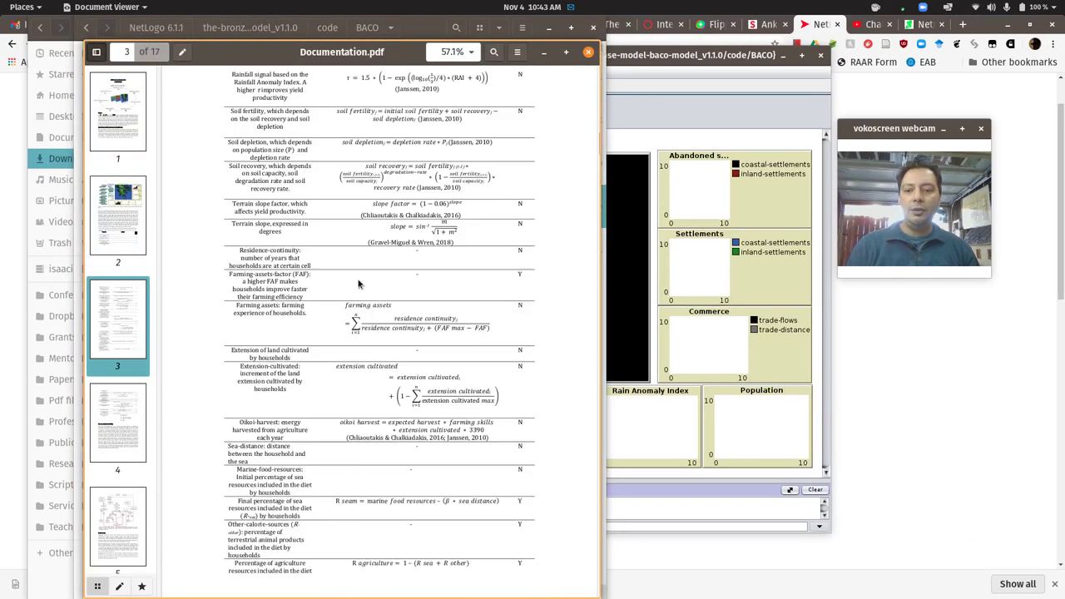
pyautogui.scroll(-20, 359, 296)
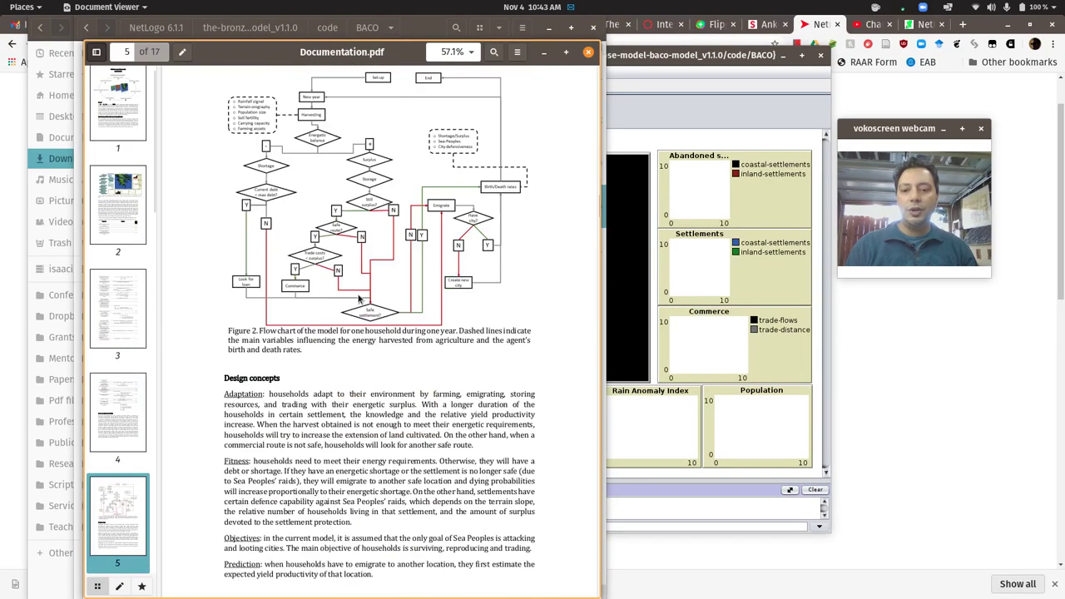
pyautogui.scroll(-15, 358, 300)
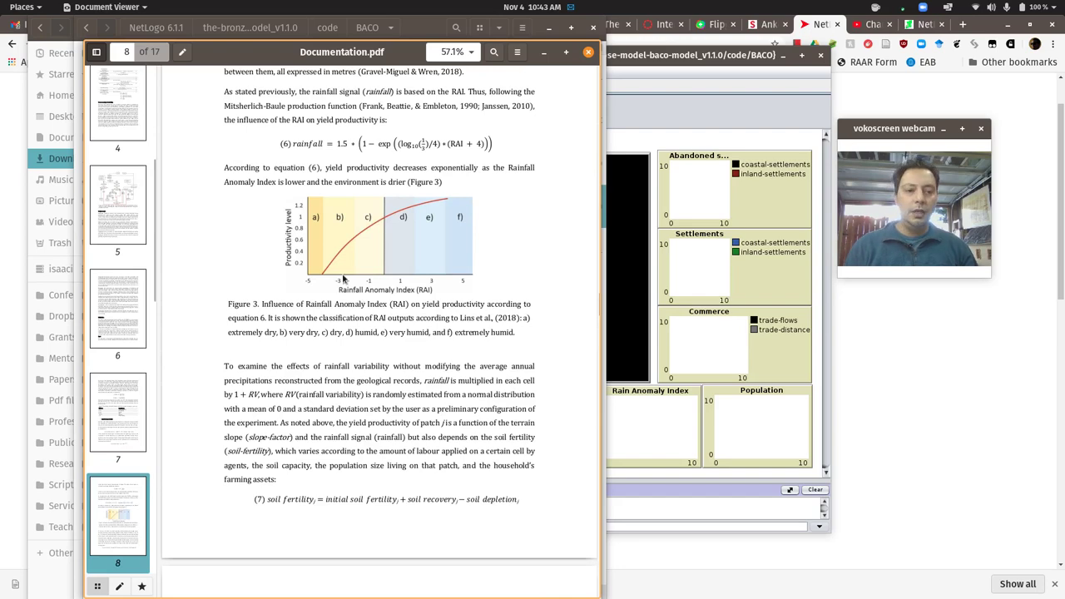
pyautogui.scroll(-3, 393, 352)
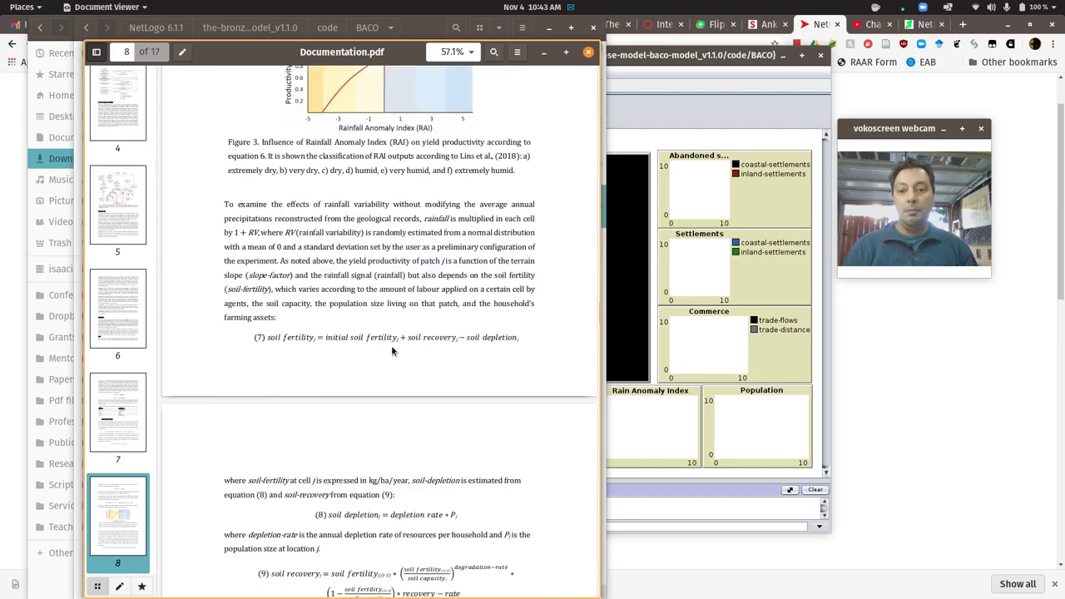
pyautogui.scroll(-20, 392, 352)
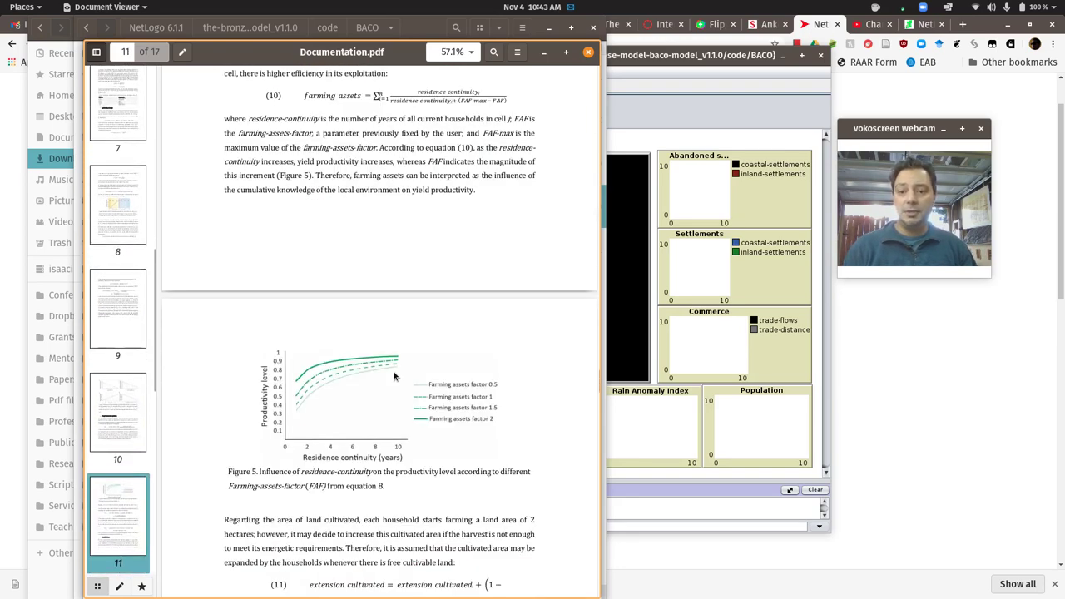
pyautogui.scroll(-8, 395, 376)
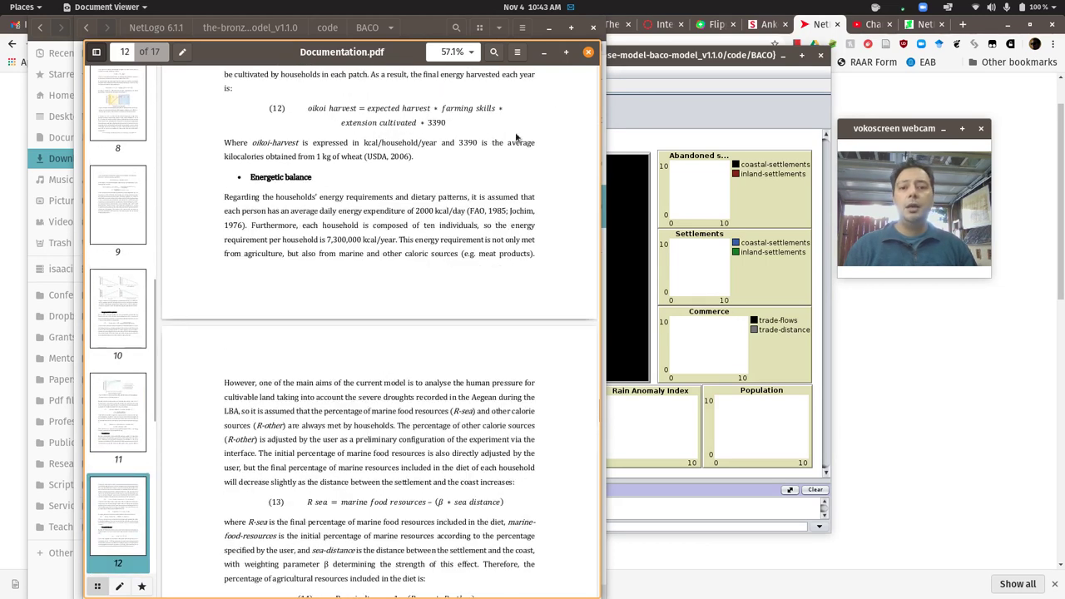
pyautogui.click(588, 51)
pyautogui.click(680, 67)
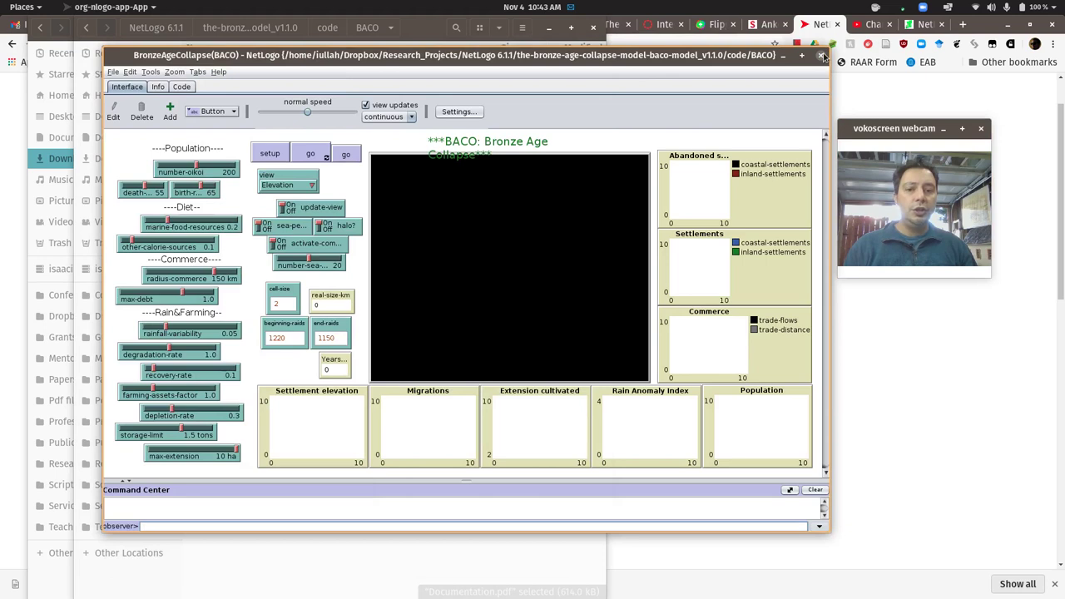
# - Close the BACO model window and bring back Chromium's NetLogo 6.1.1 Downloads page
pyautogui.click(822, 55)
pyautogui.click(721, 234)
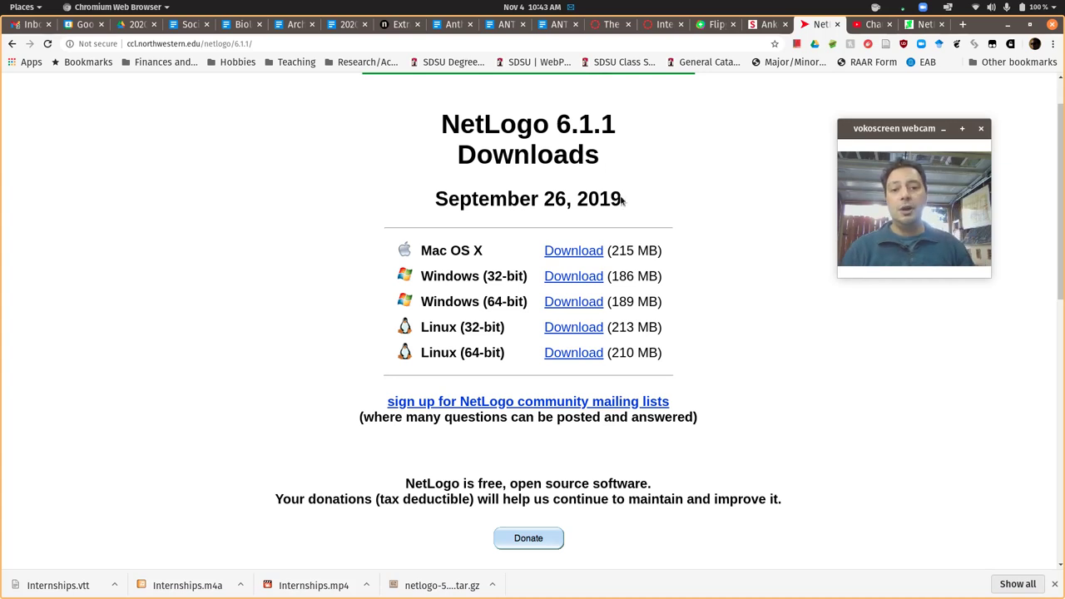
# - Return to the download form and load the NetLogo 5.3.1 Downloads page
pyautogui.click(12, 43)
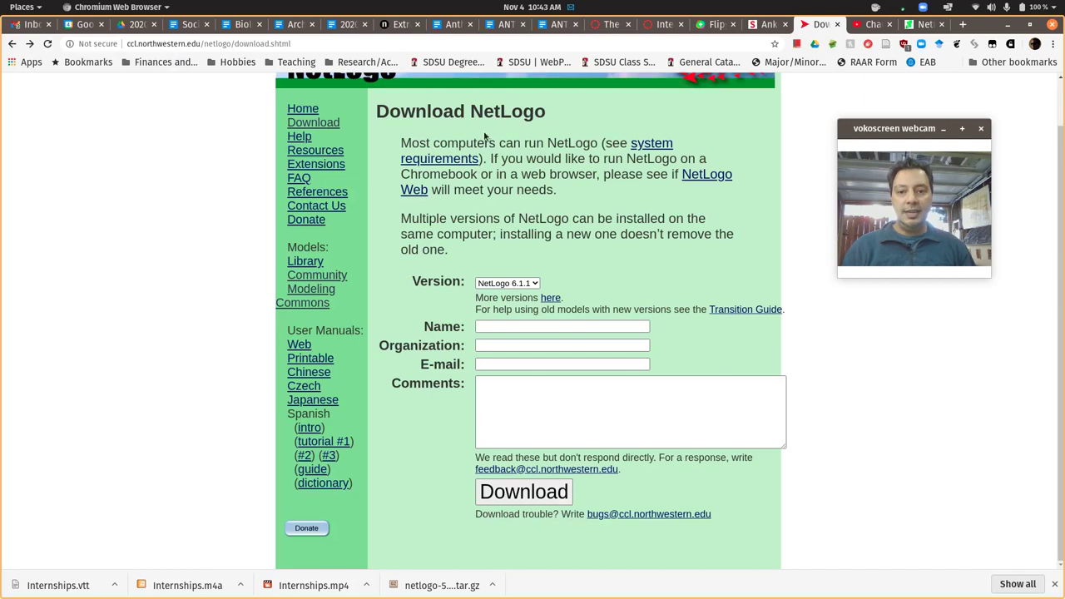
pyautogui.click(520, 285)
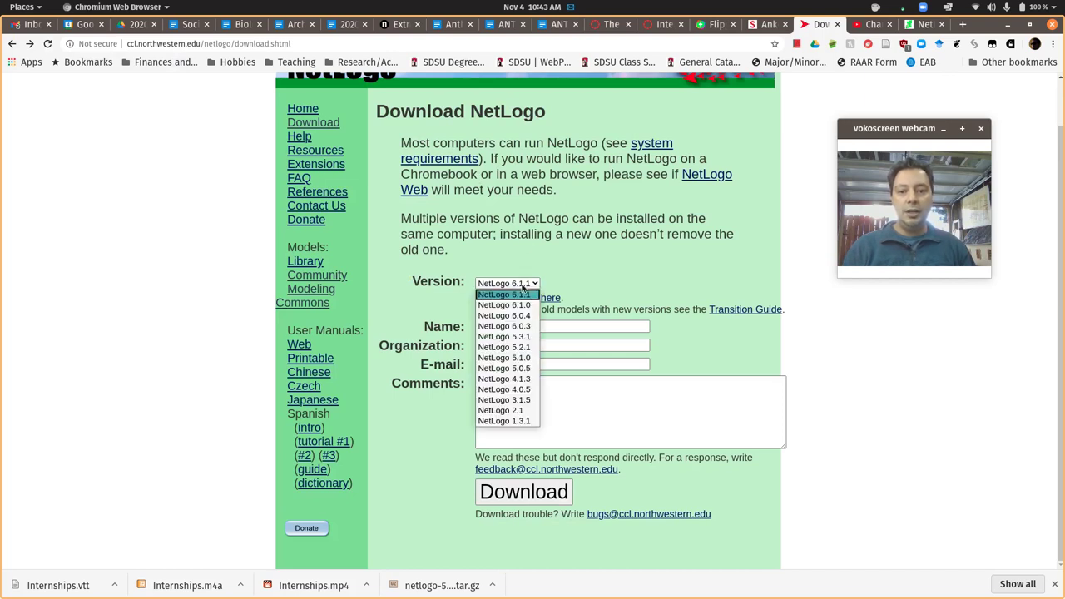
pyautogui.click(519, 337)
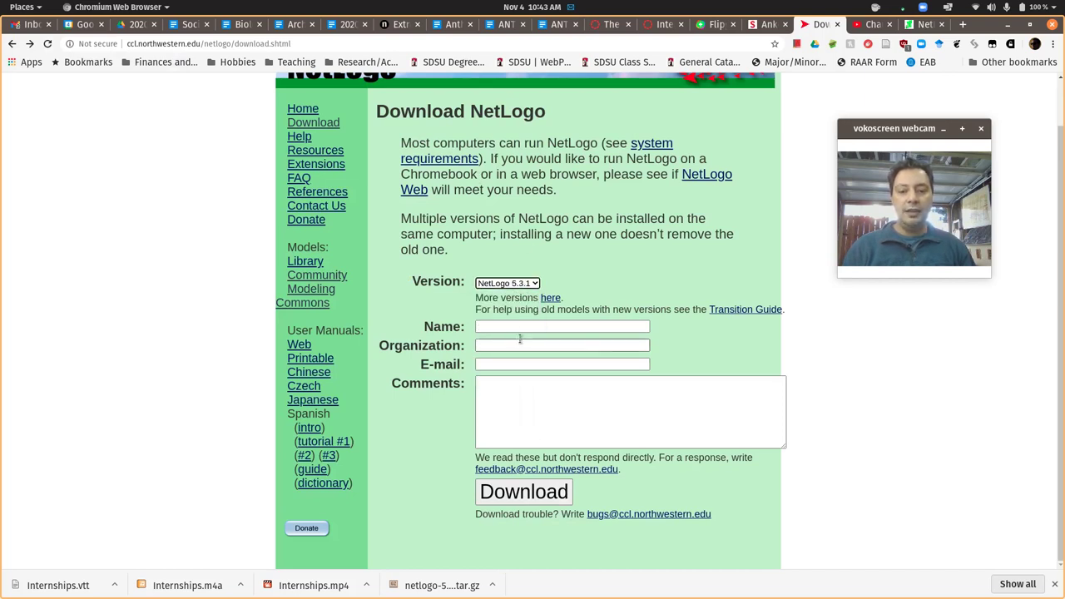
pyautogui.click(527, 496)
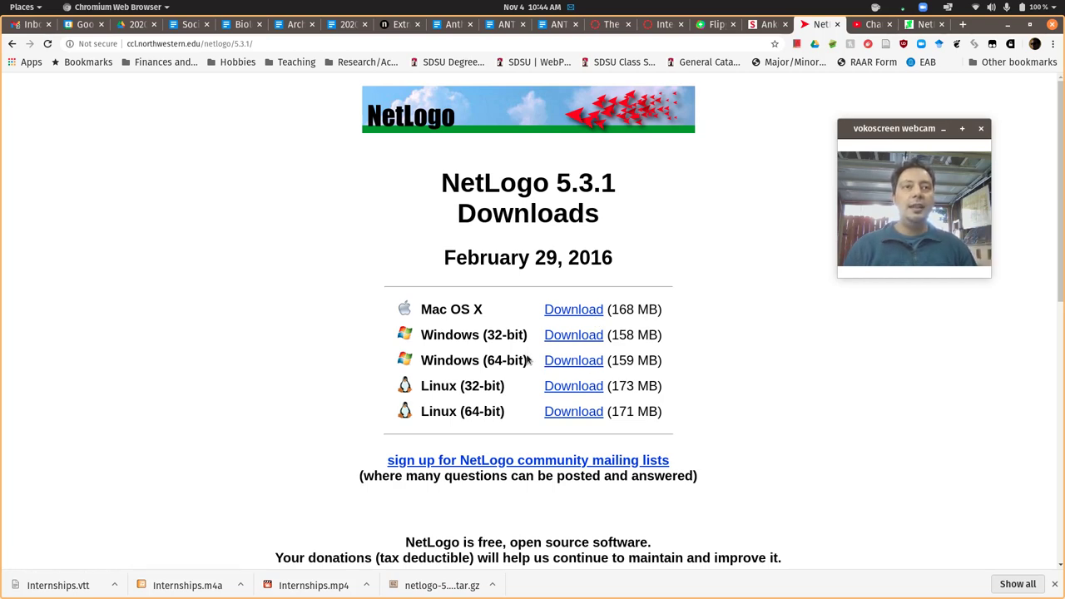
# - Open Research_Projects in the Dropbox window, then show the NetLogo 6.1.1 folder window
pyautogui.press('super')
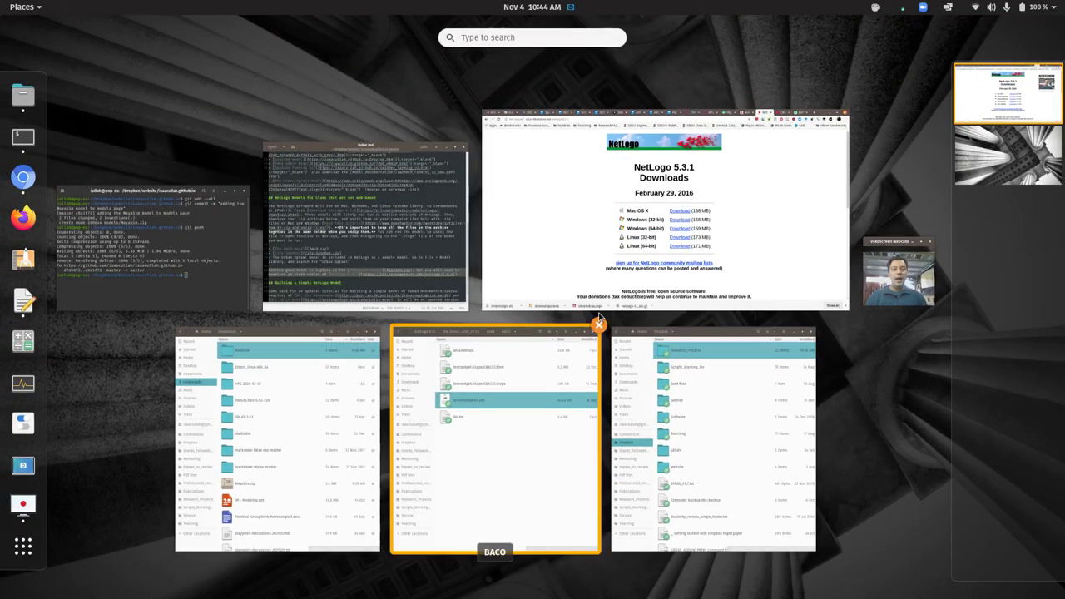
pyautogui.click(592, 431)
pyautogui.press('super')
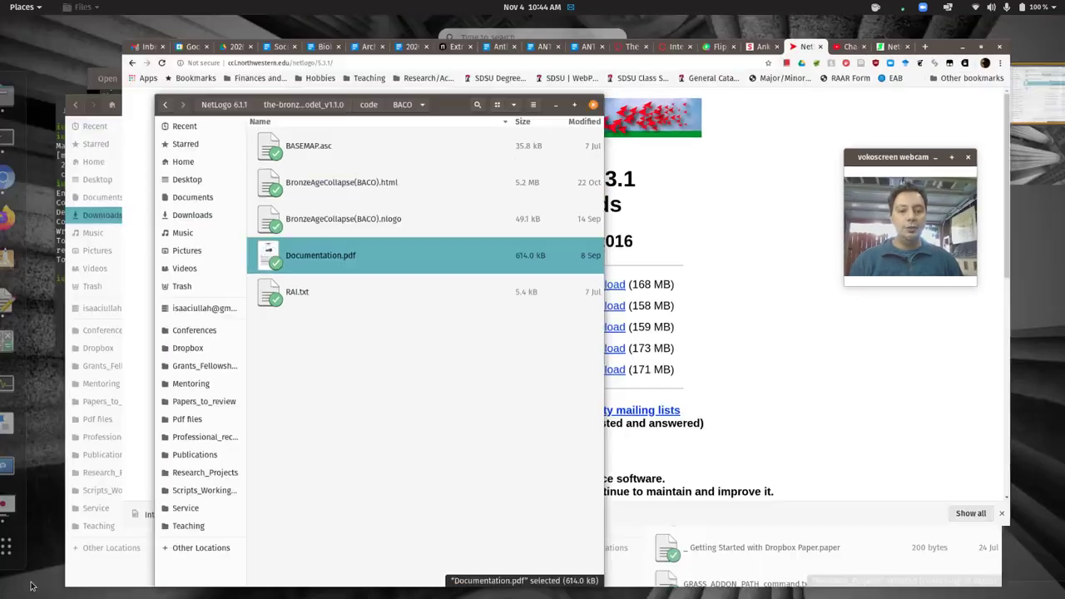
pyautogui.press('super')
pyautogui.press('super')
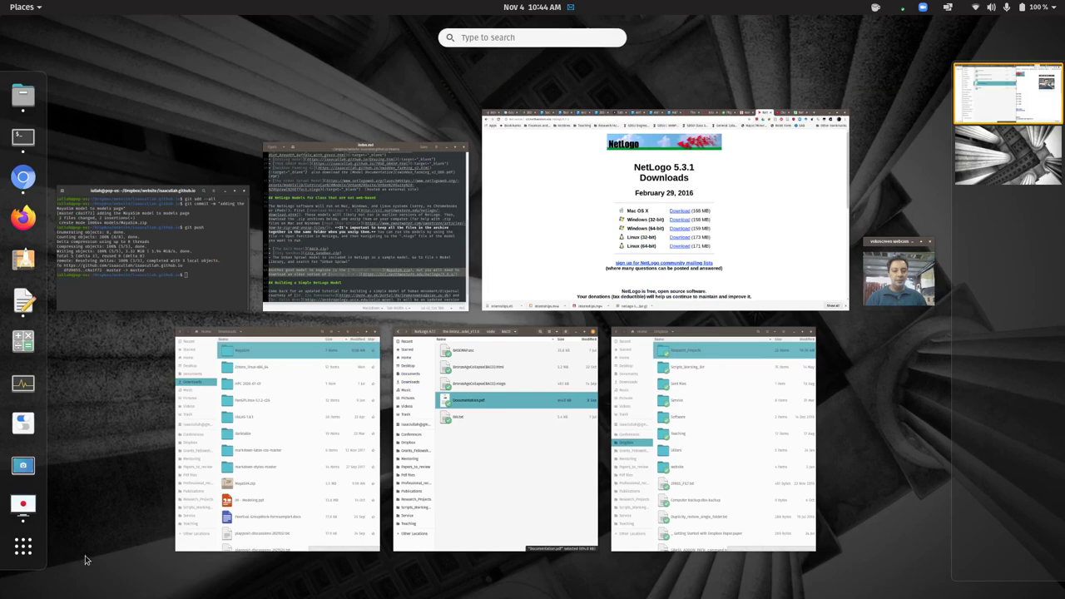
pyautogui.click(669, 450)
pyautogui.scroll(-5, 722, 440)
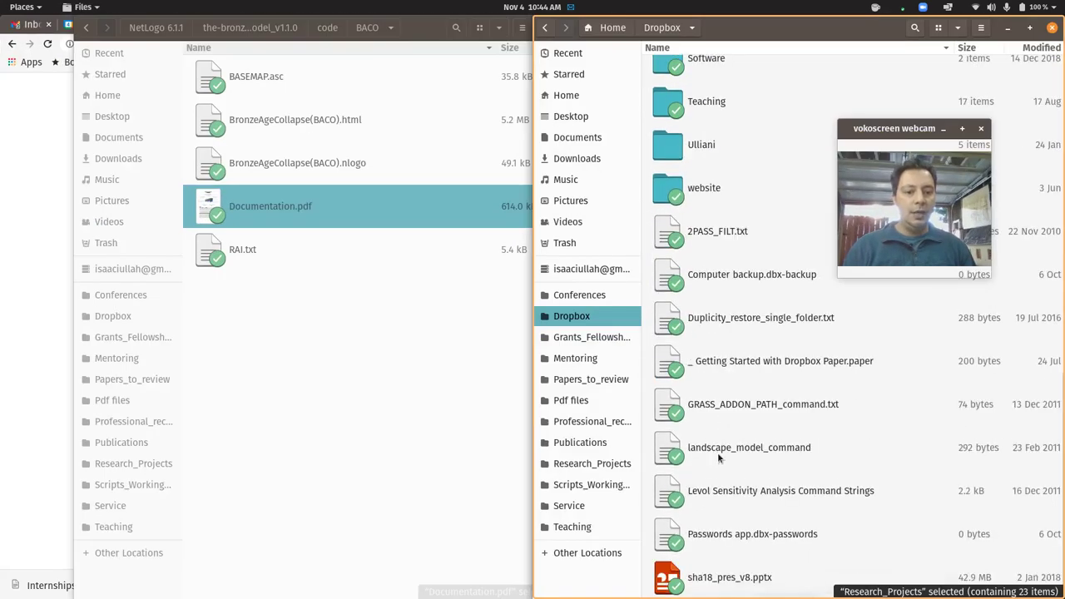
pyautogui.scroll(5, 718, 433)
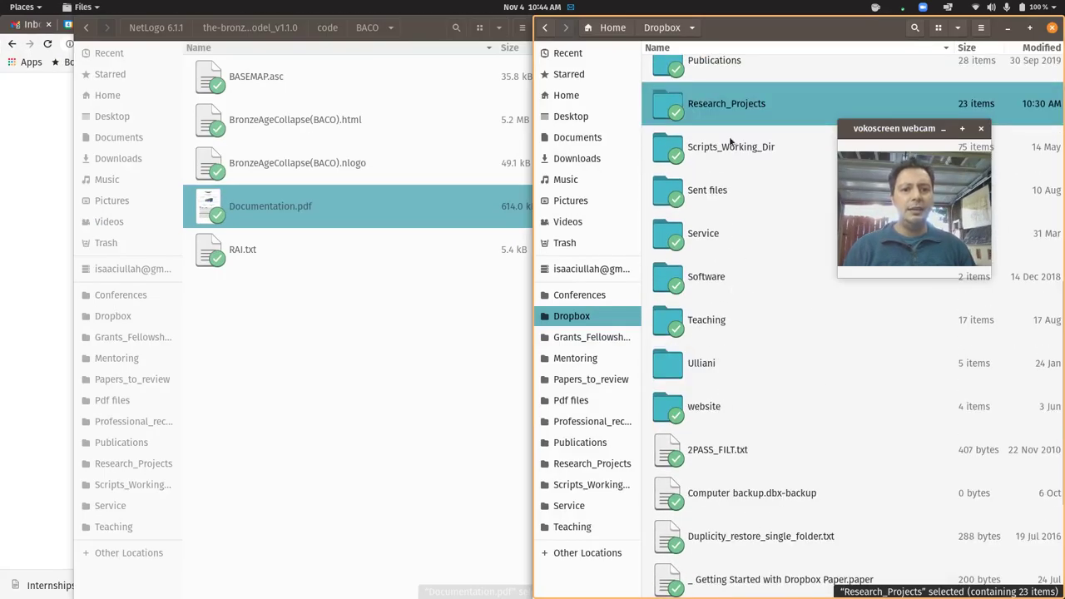
pyautogui.doubleClick(712, 119)
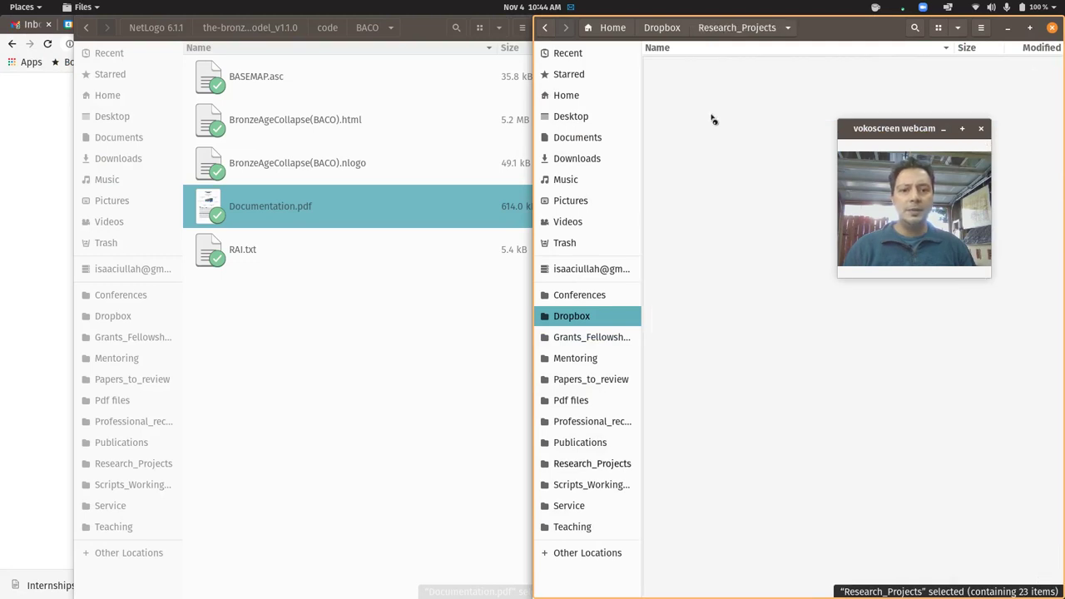
pyautogui.click(165, 30)
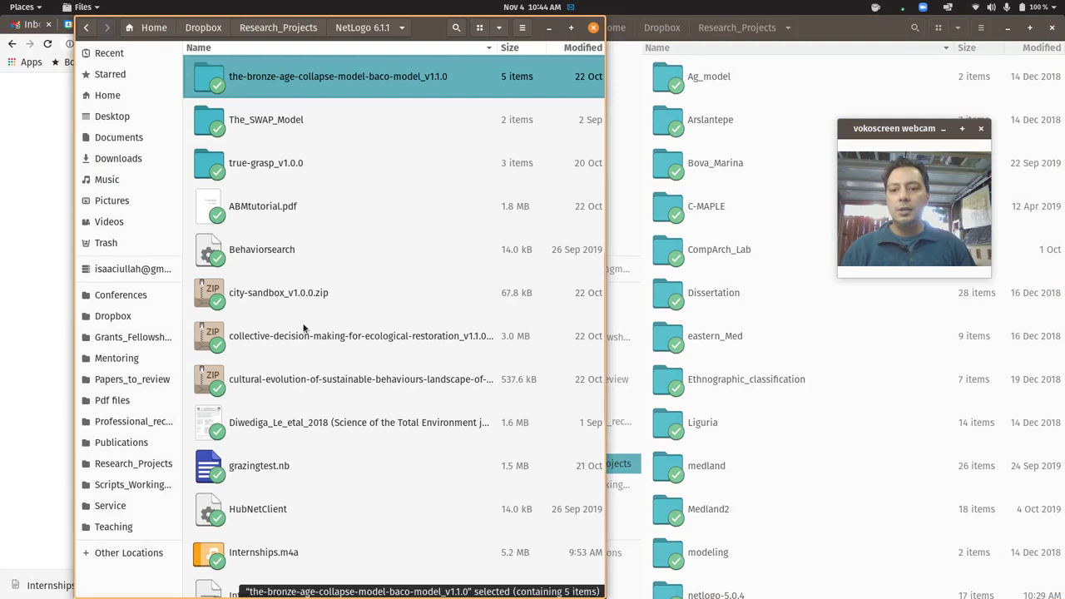
pyautogui.scroll(-10, 333, 416)
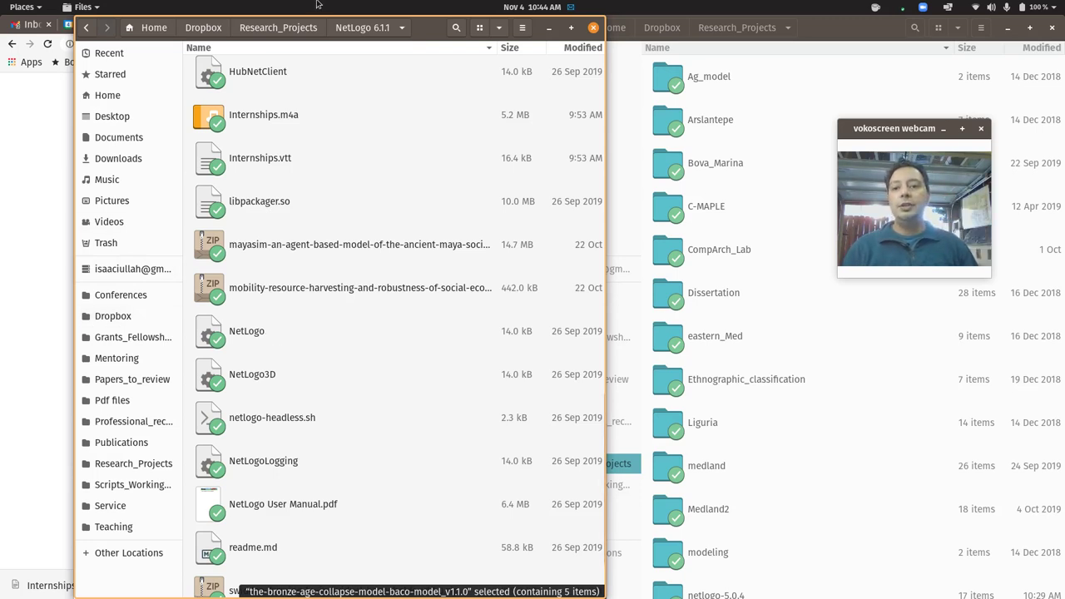
pyautogui.moveTo(434, 25)
pyautogui.mouseDown()
pyautogui.moveTo(540, 58)
pyautogui.moveTo(709, 70)
pyautogui.moveTo(547, 34)
pyautogui.moveTo(440, 29)
pyautogui.mouseUp()
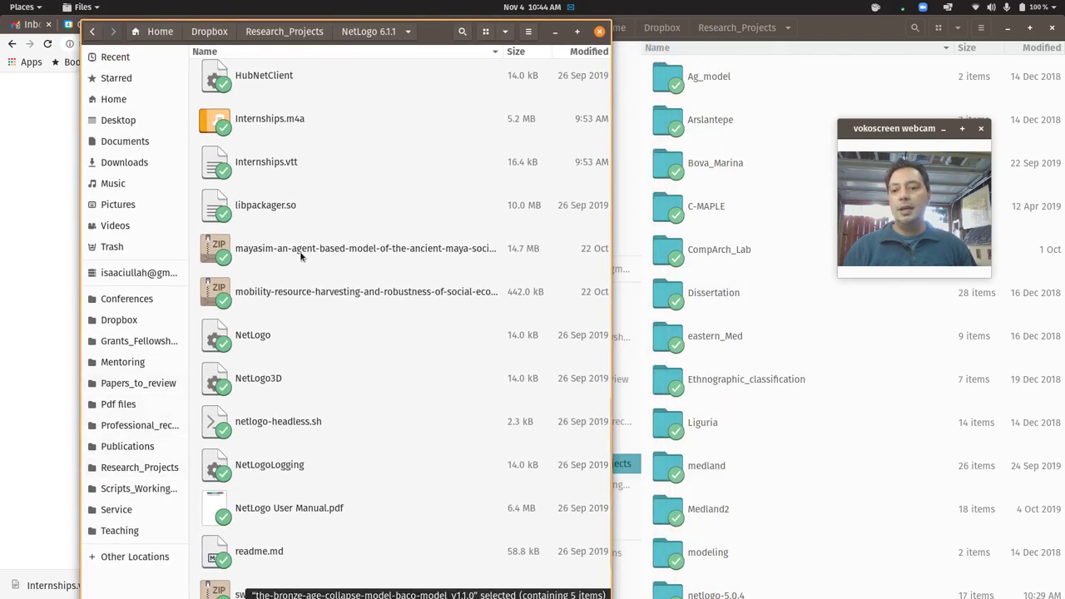
pyautogui.scroll(5, 283, 250)
pyautogui.scroll(10, 287, 299)
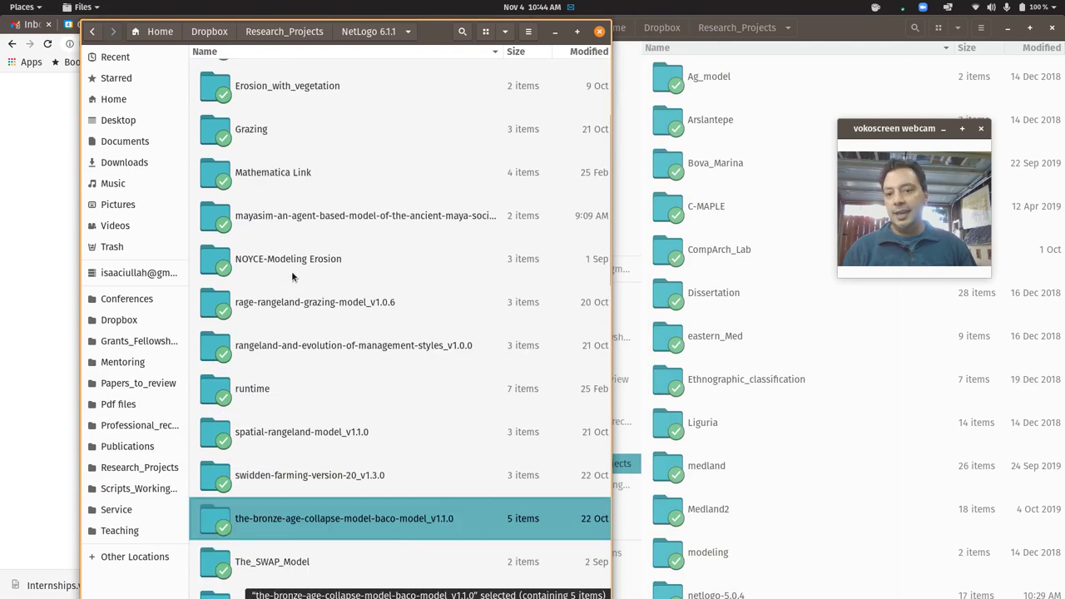
# - Navigate into mayasim/MayaSim and open MayaSimOpenABMDocumentation.docx in LibreOffice Writer
pyautogui.doubleClick(293, 218)
pyautogui.click(260, 83)
pyautogui.doubleClick(260, 82)
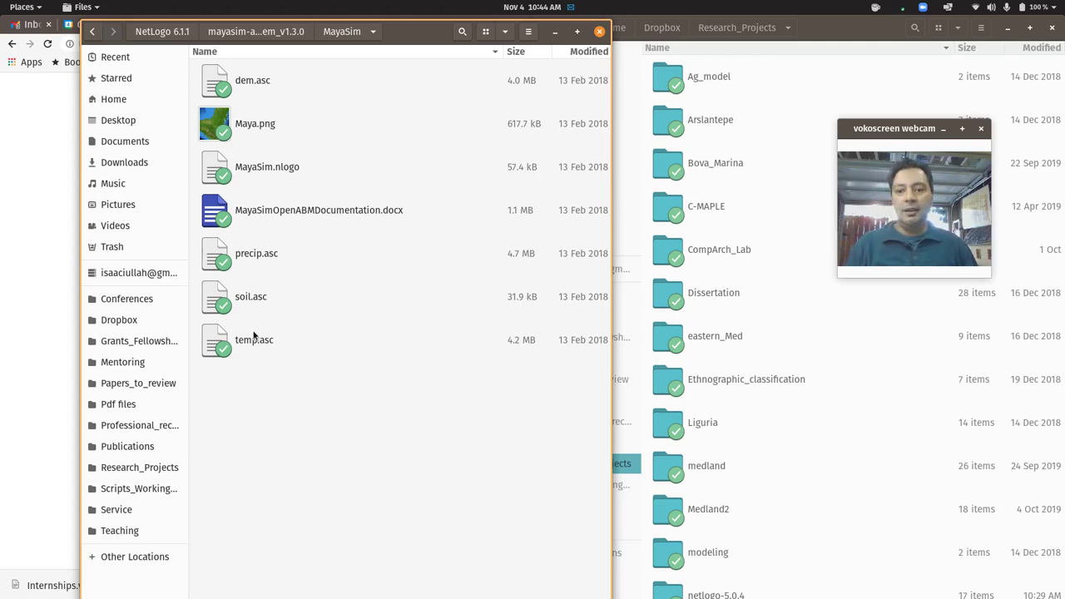
pyautogui.click(276, 168)
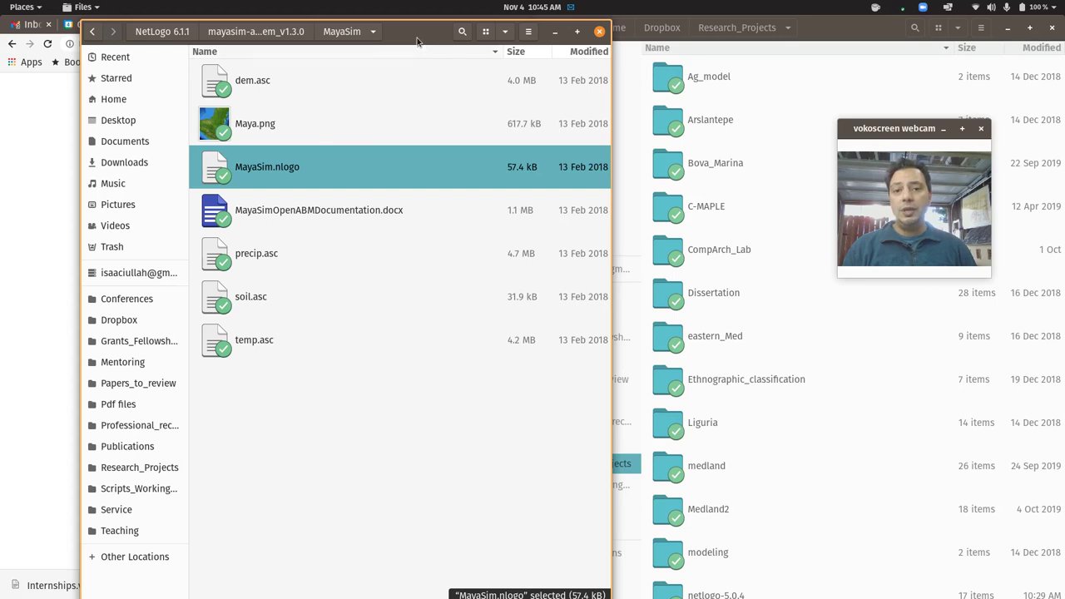
pyautogui.moveTo(417, 42); pyautogui.dragTo(391, 41)
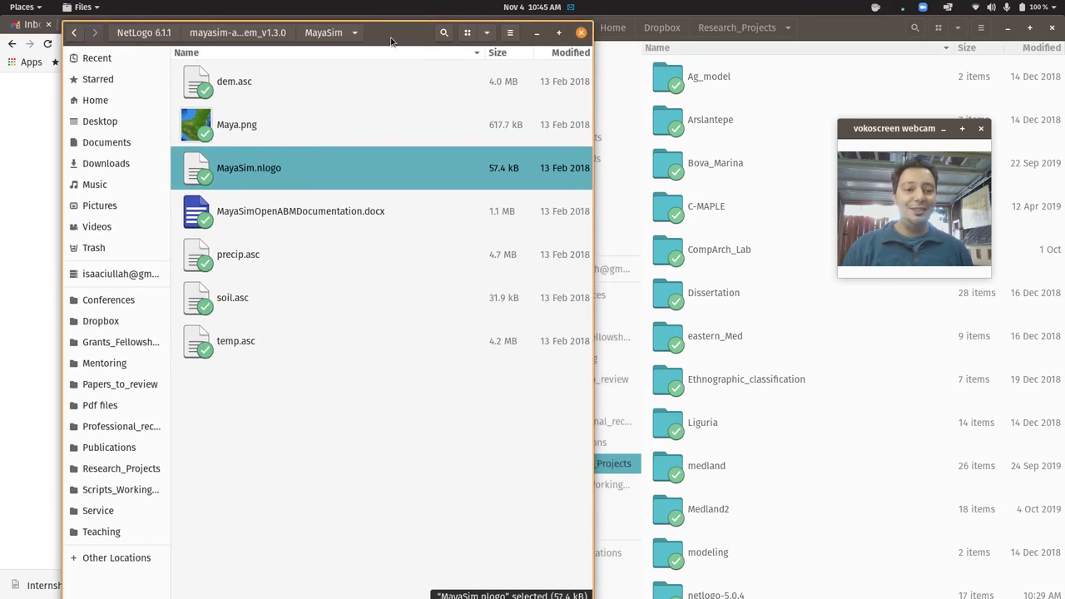
pyautogui.click(286, 208)
pyautogui.doubleClick(297, 214)
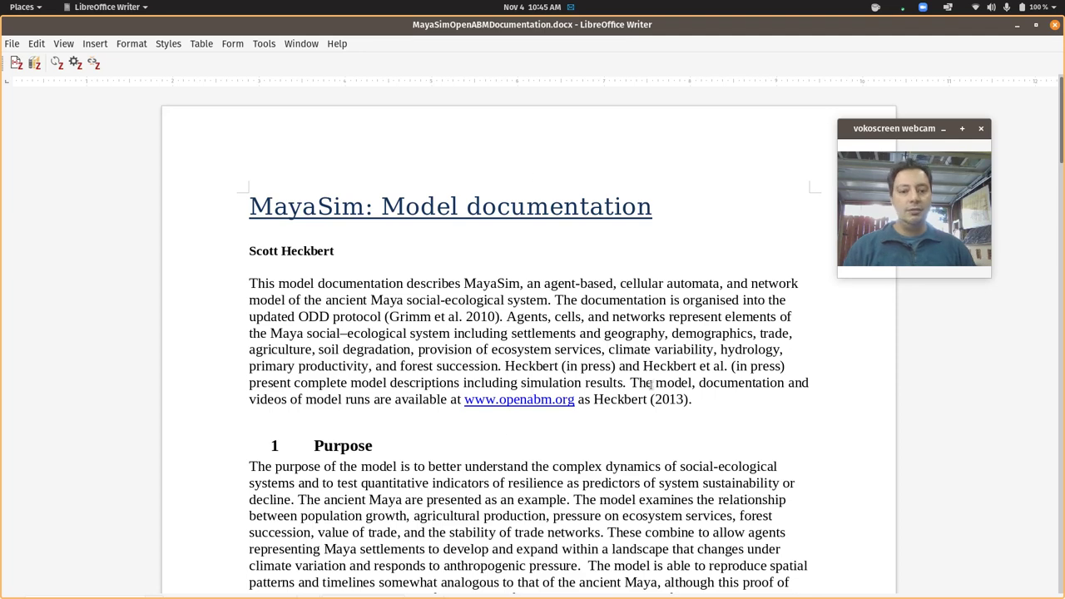
# - Scroll the 8-page MayaSim documentation down to References and back up to the title
pyautogui.scroll(-15, 665, 399)
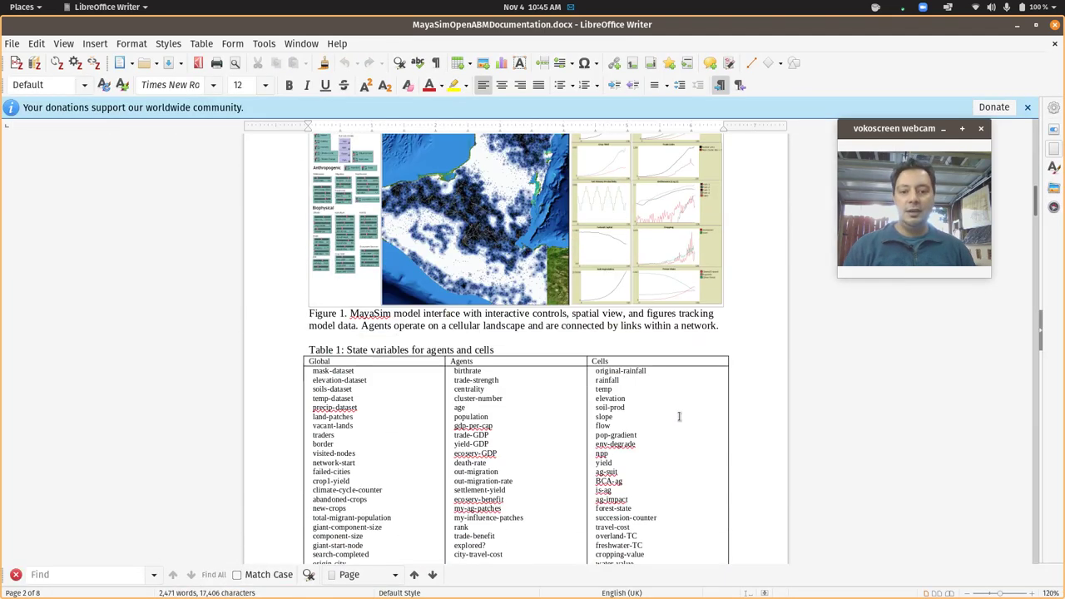
pyautogui.scroll(-20, 679, 416)
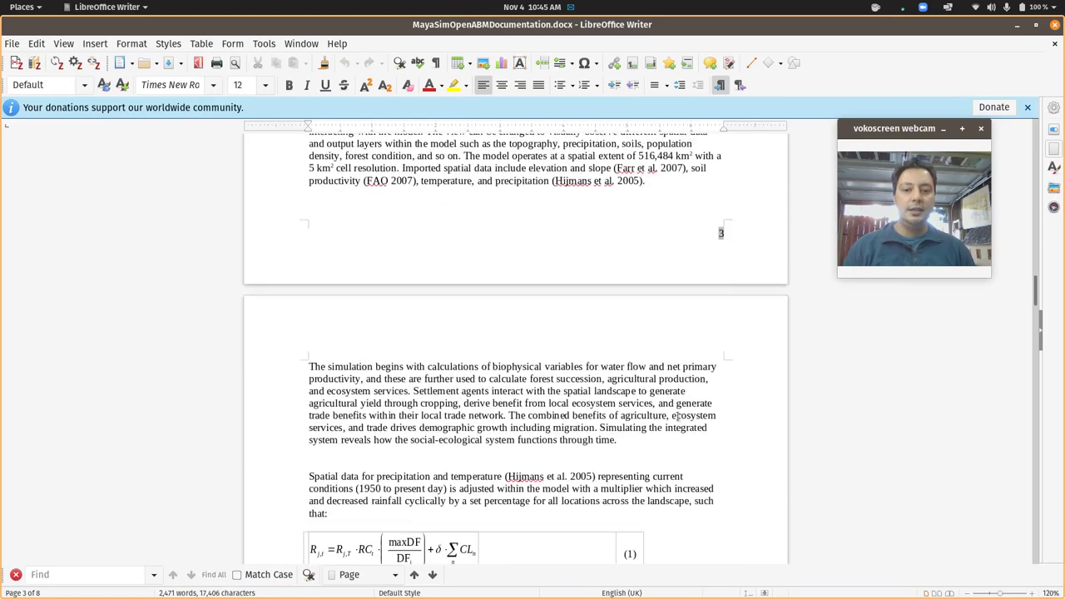
pyautogui.scroll(-20, 678, 416)
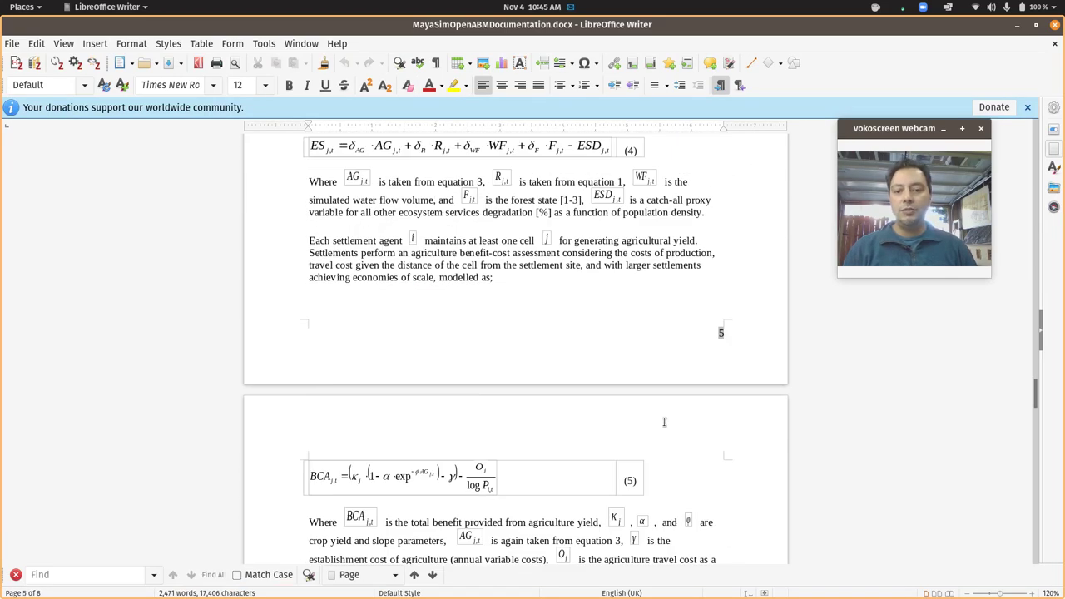
pyautogui.scroll(-20, 664, 422)
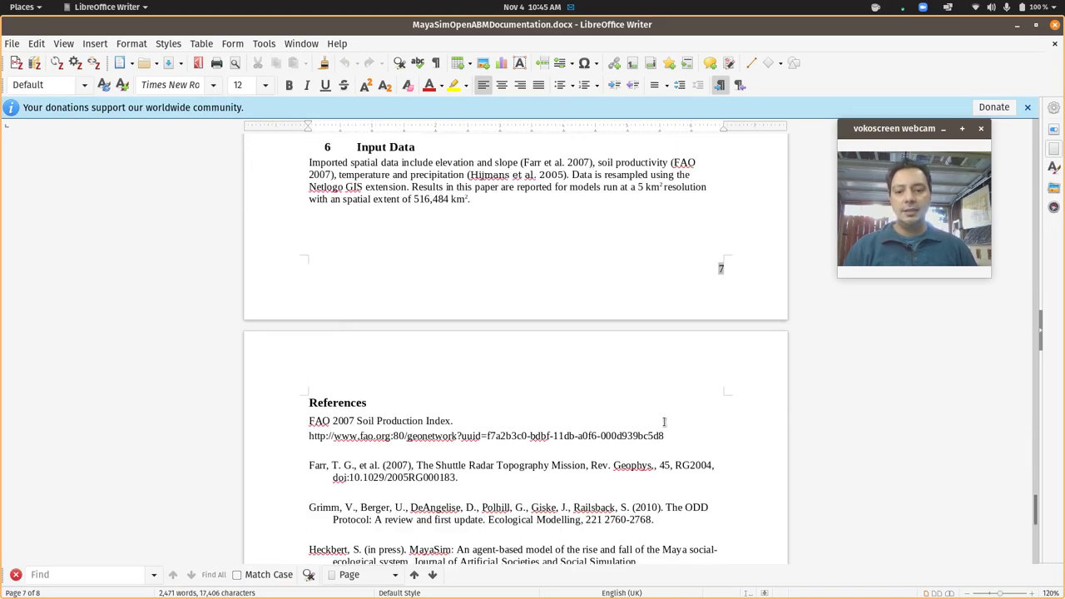
pyautogui.scroll(-3, 664, 422)
pyautogui.scroll(12, 664, 422)
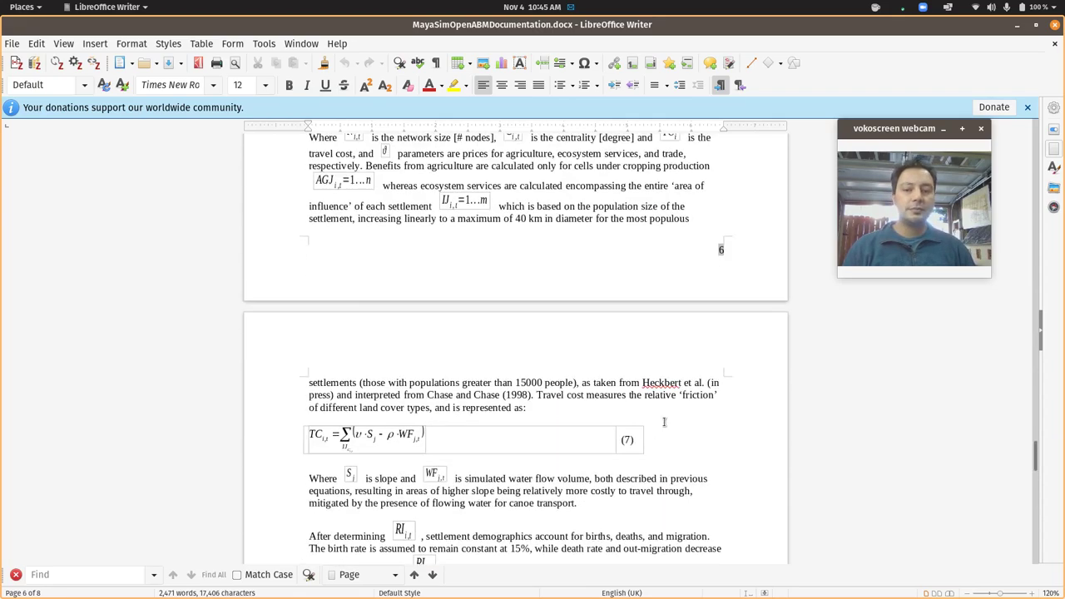
pyautogui.scroll(20, 664, 422)
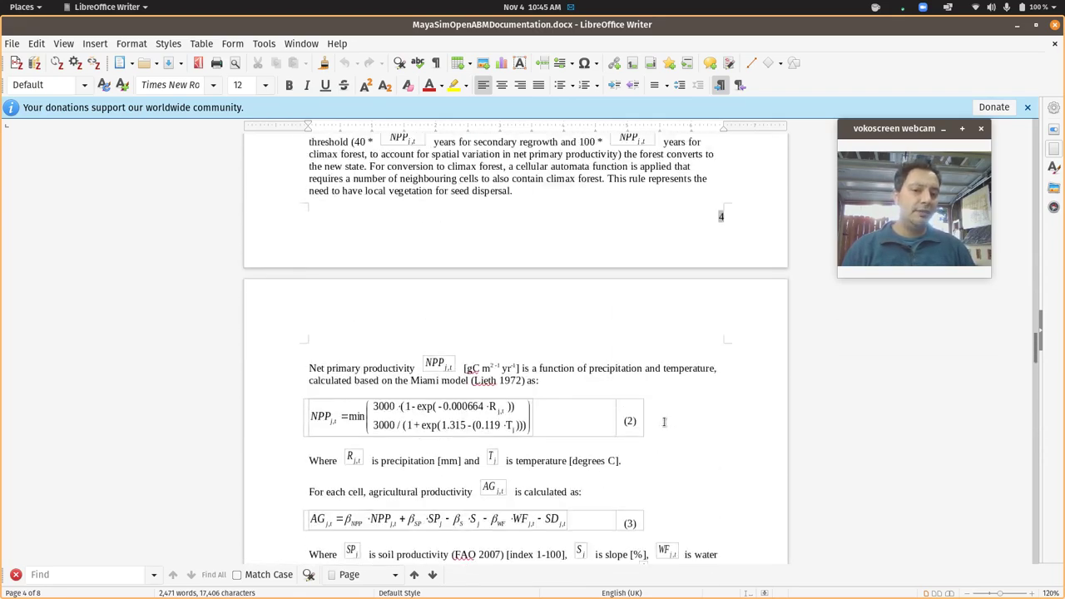
pyautogui.scroll(10, 664, 422)
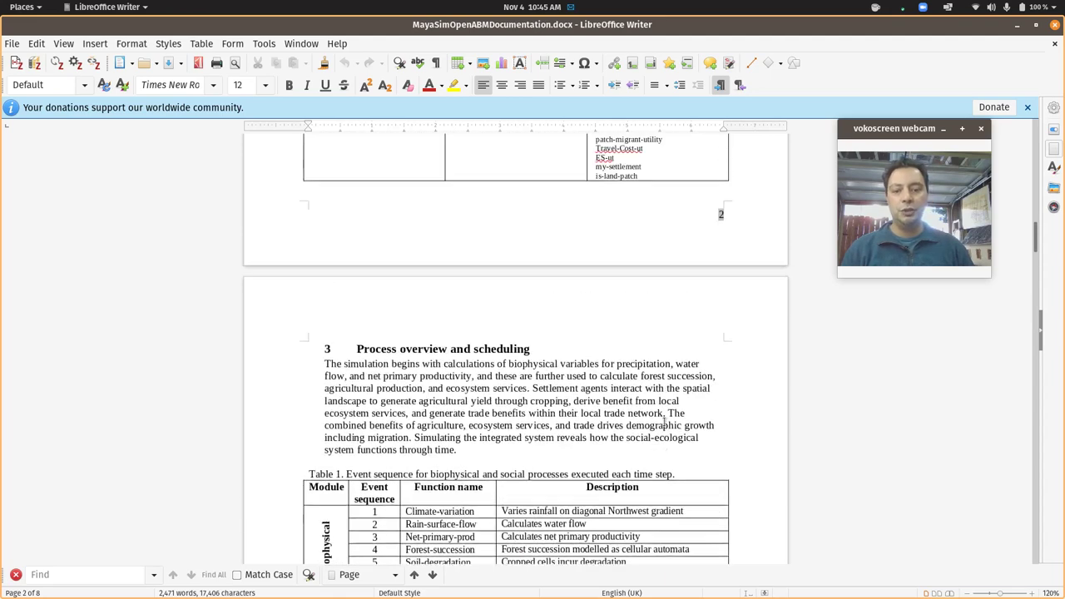
pyautogui.scroll(10, 665, 422)
pyautogui.scroll(-3, 664, 422)
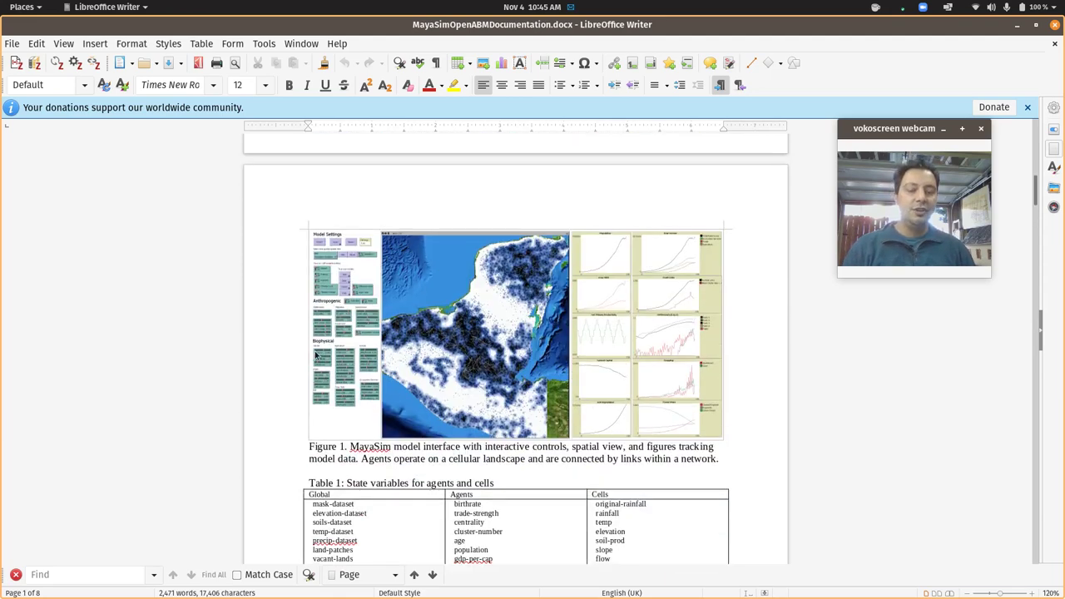
pyautogui.scroll(8, 555, 482)
pyautogui.scroll(3, 555, 483)
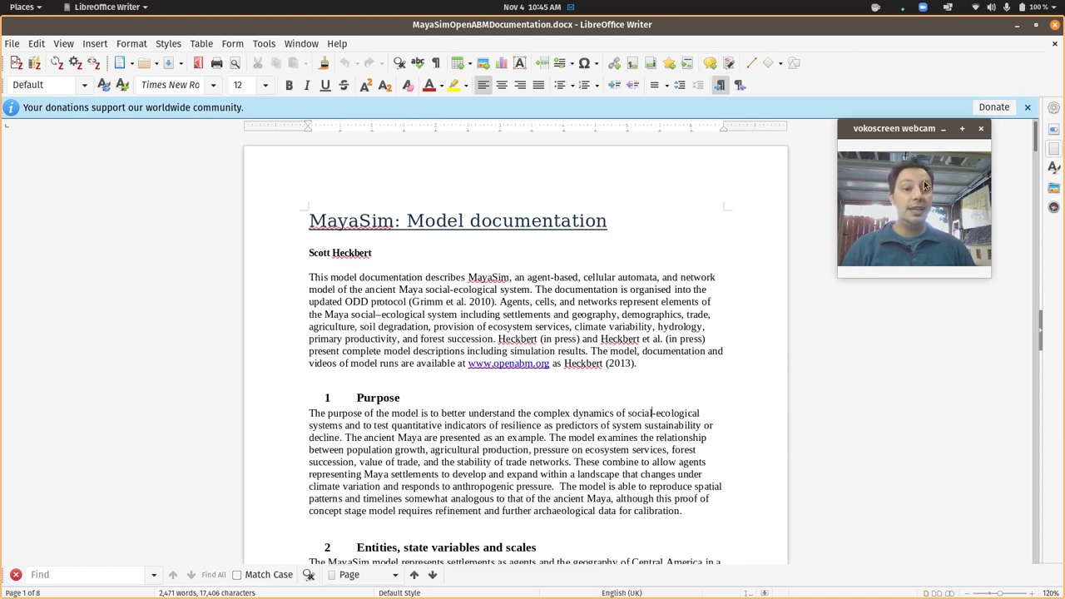
pyautogui.press('super')
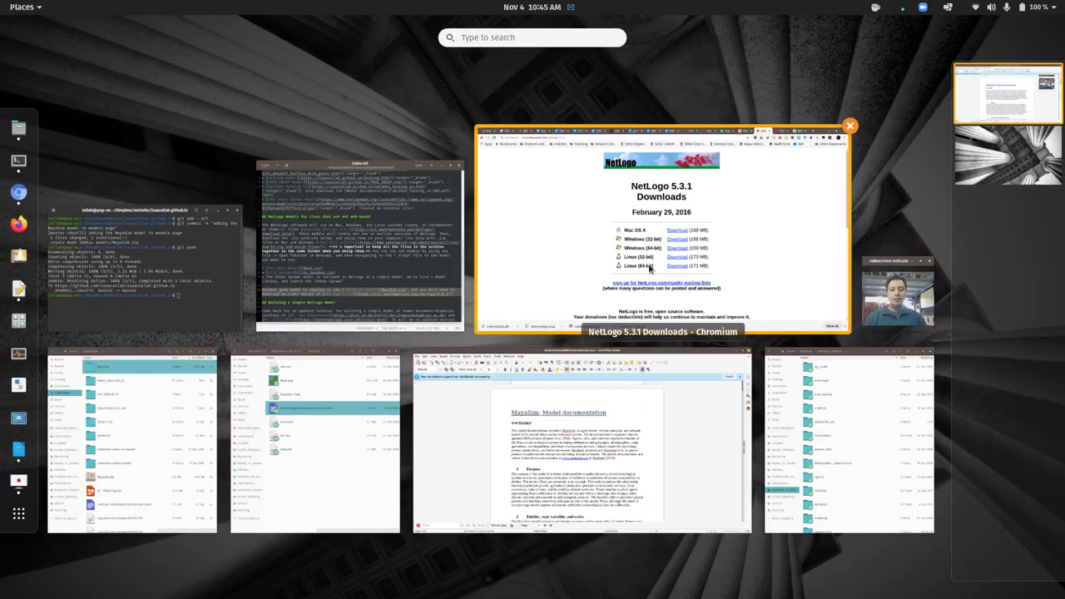
pyautogui.click(897, 293)
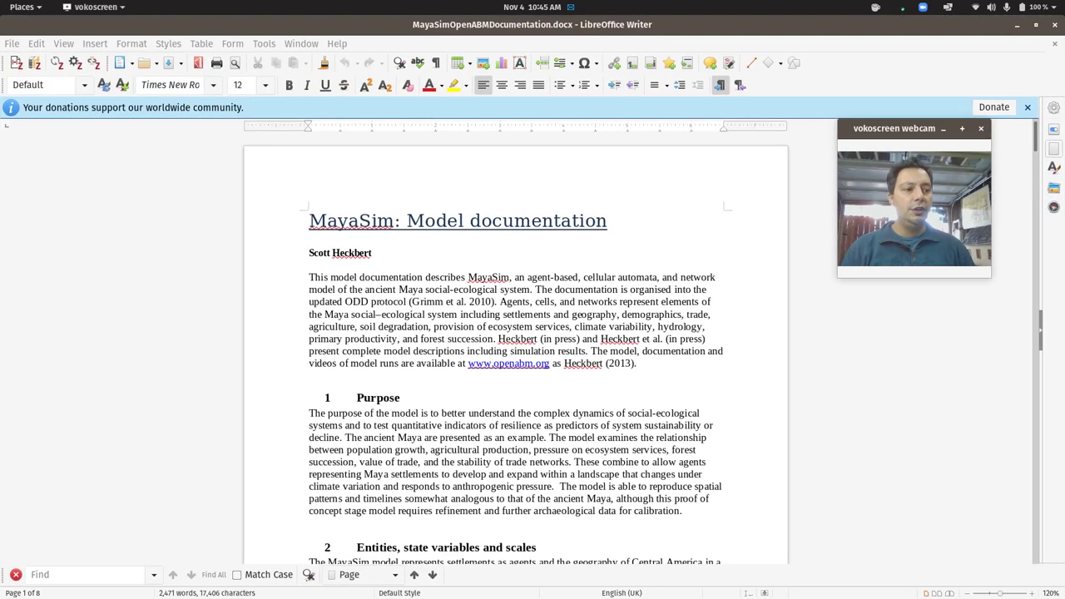